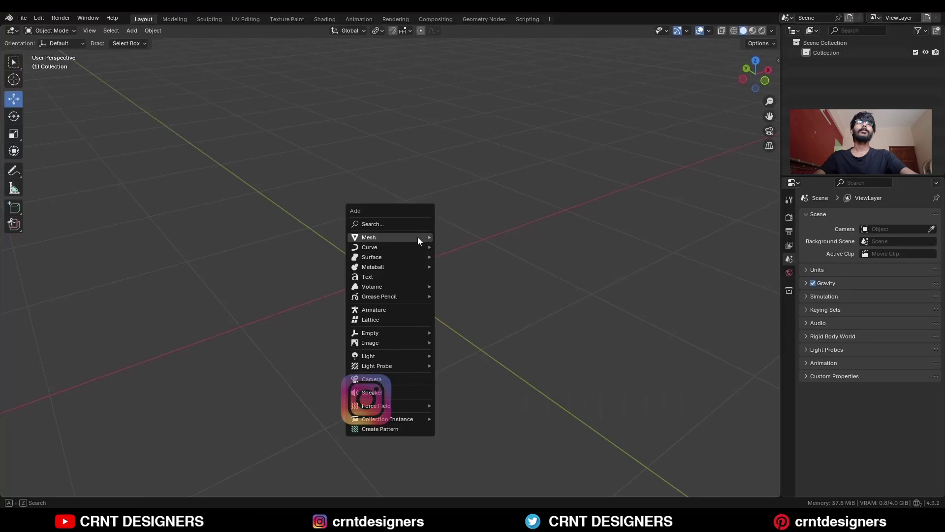
Step: Add a cube at the origin, scale it uniformly to 0.5, and apply its scale
mouse_move(418, 241)
click(467, 246)
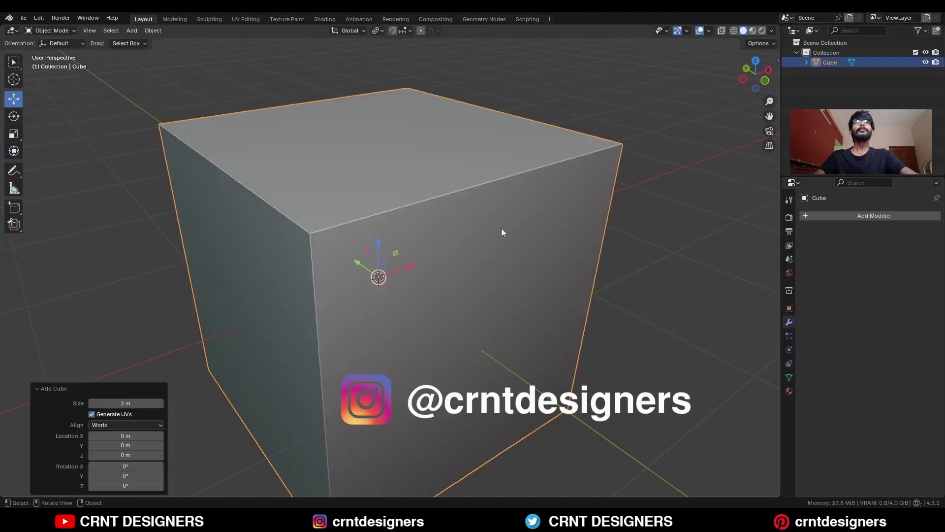
click(755, 58)
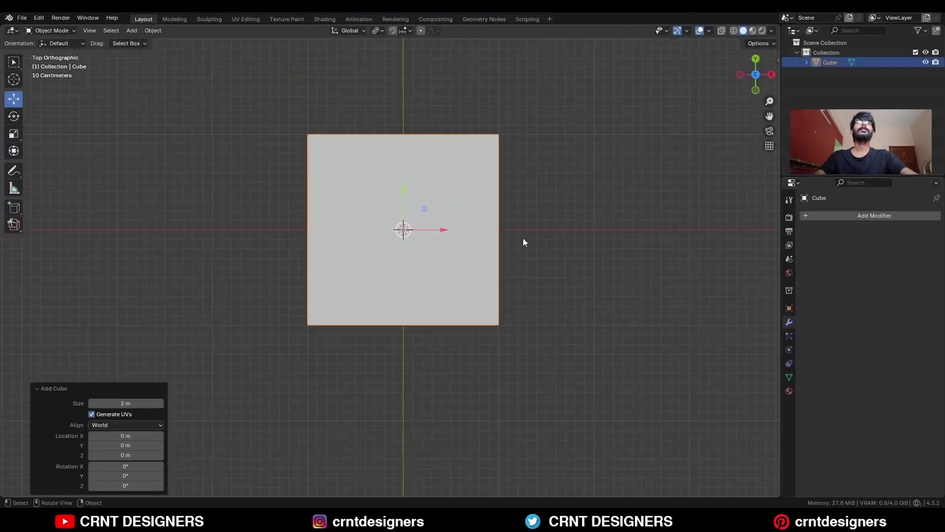
key(s)
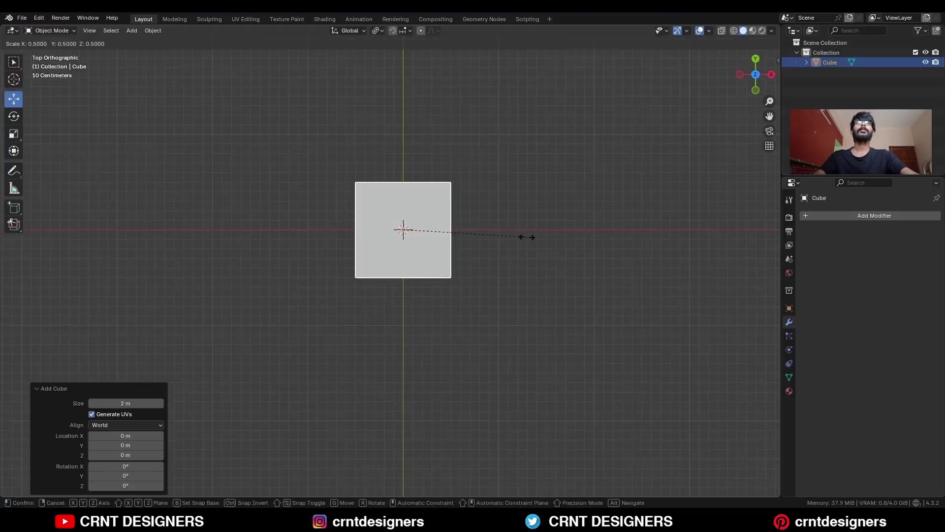
click(526, 236)
key(ctrl+a)
click(477, 238)
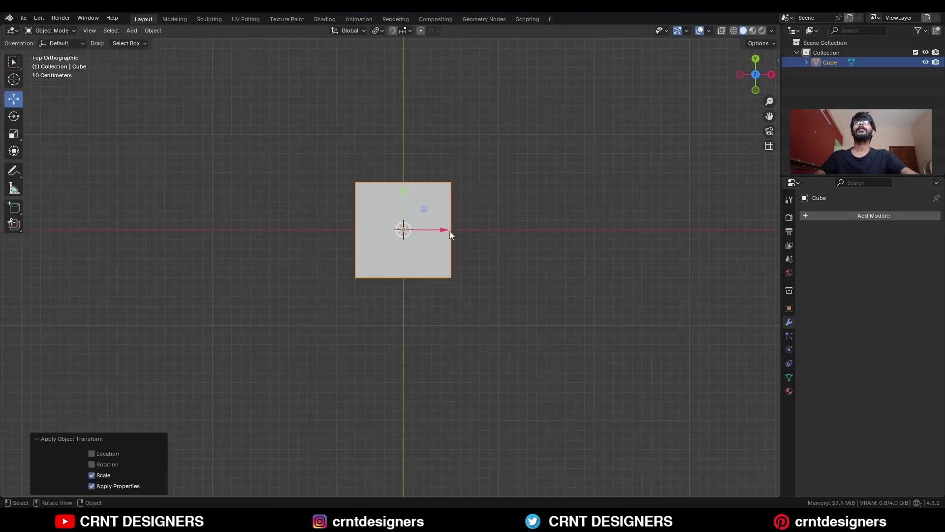
Step: Stretch the cube along the Y axis to about twice its length and apply the scale
key(y)
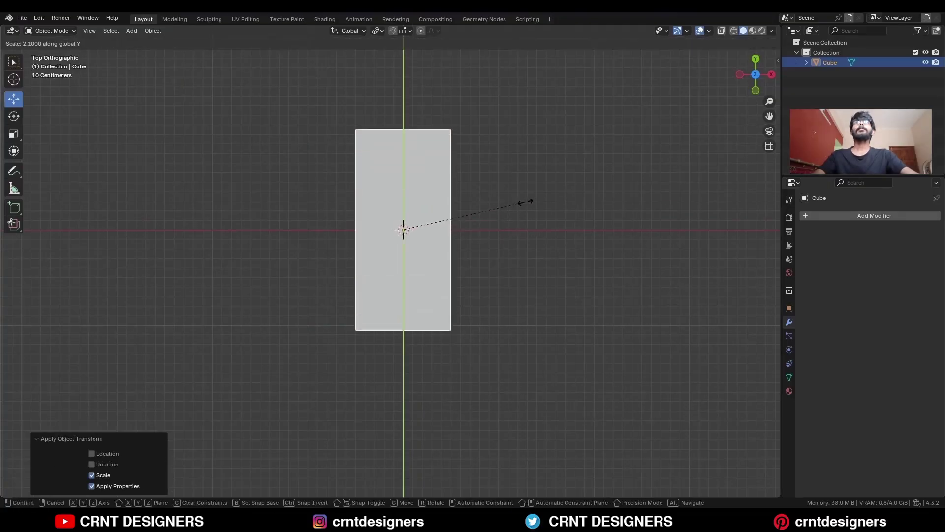
click(522, 202)
key(ctrl+a)
click(477, 252)
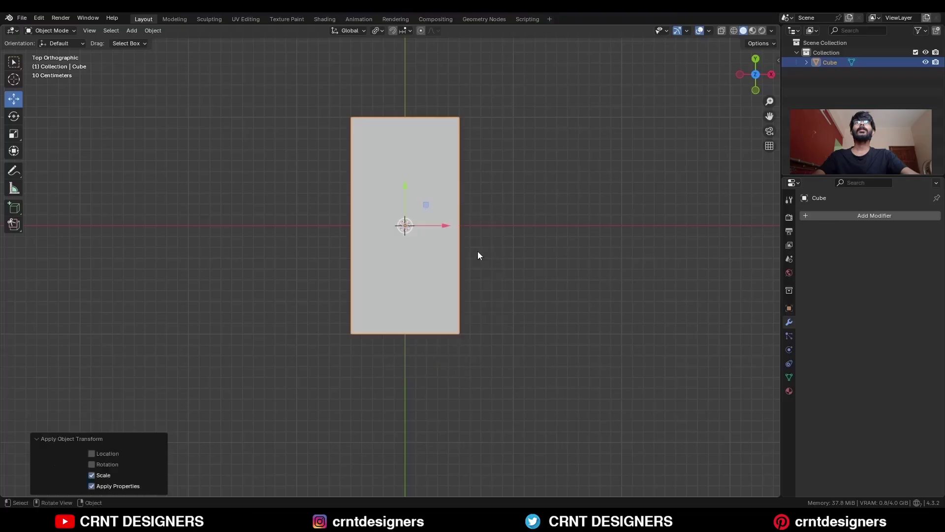
Step: Cut the block in half lengthwise in Edit Mode with one centred loop cut
key(Tab)
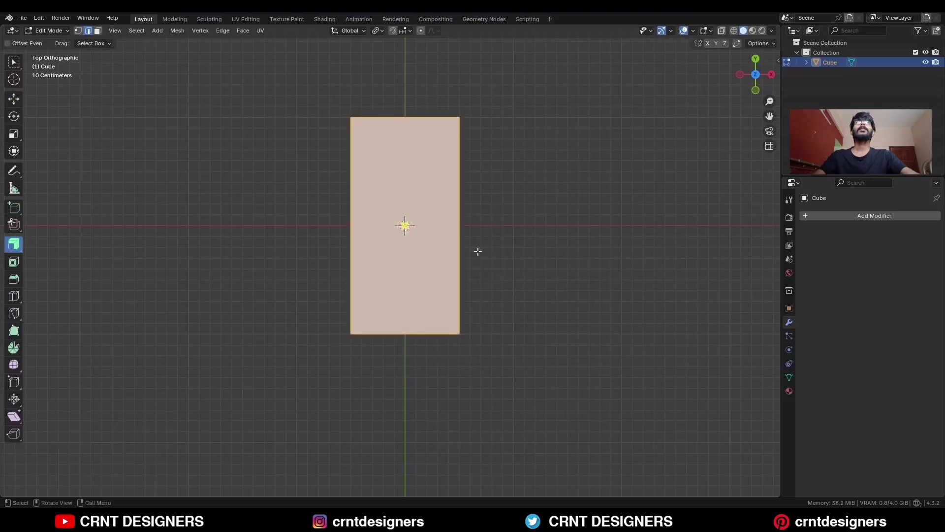
key(ctrl+r)
click(406, 124)
right_click(406, 124)
Step: Select the two faces at the block's front end and extrude them with Extrude Individual
key(3)
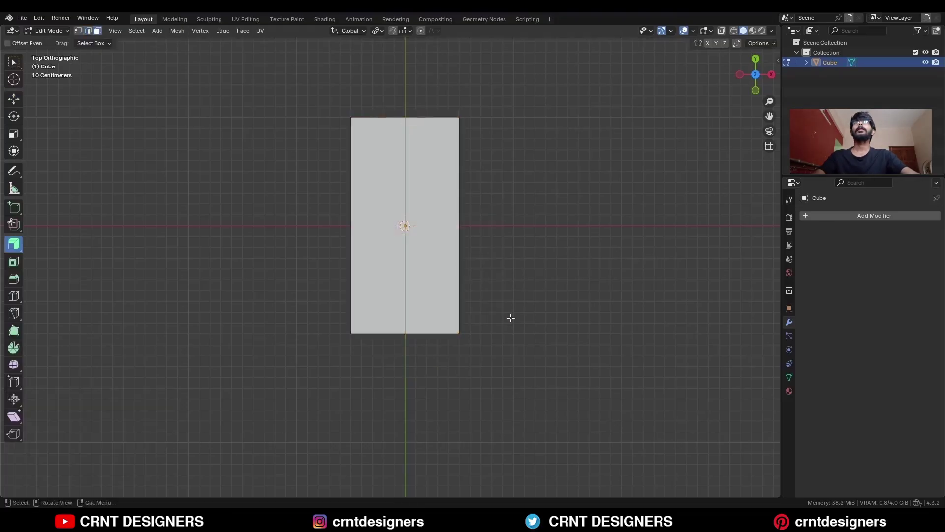
middle_drag(511, 317, 505, 271)
click(418, 339)
shift+click(384, 339)
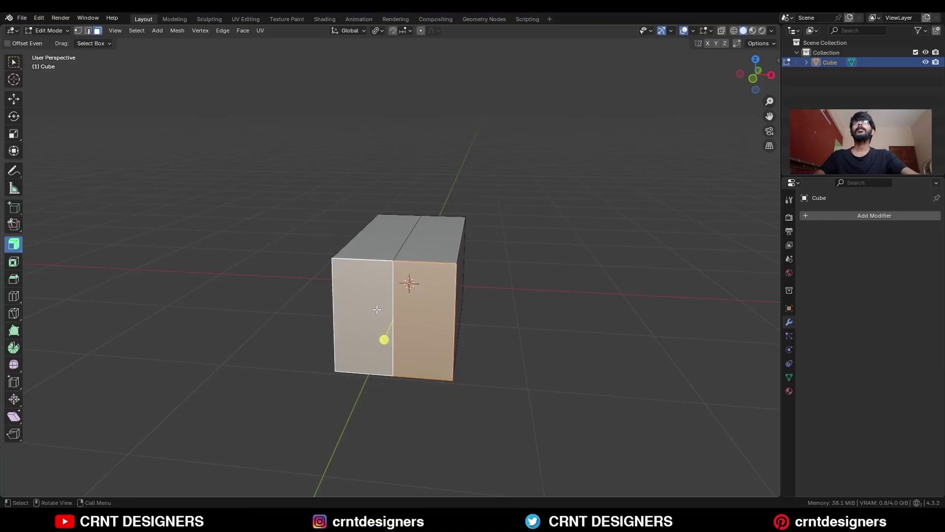
click(14, 244)
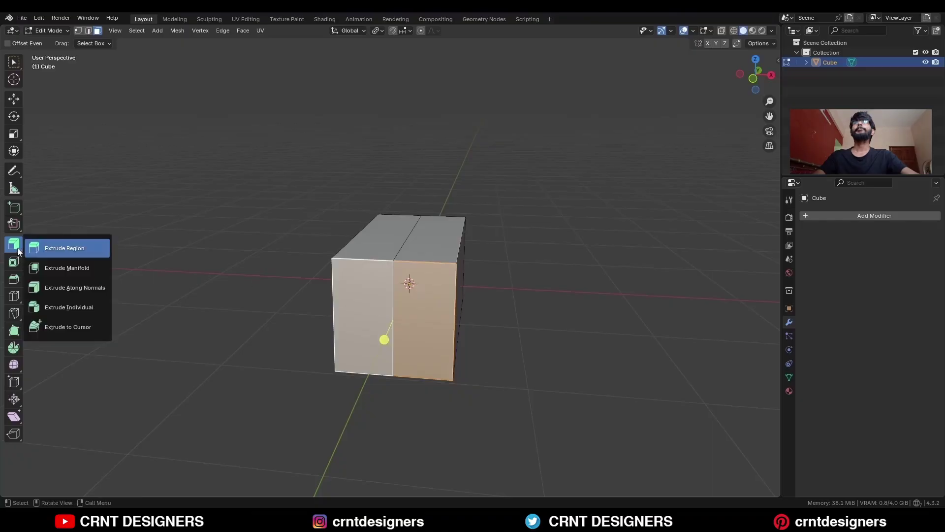
click(64, 307)
key(KP_7)
drag(404, 384, 405, 356)
Step: Move the extruded end face on the +X half about 0.206 m along X and rotate it outward in top view
middle_drag(563, 368, 501, 338)
click(446, 363)
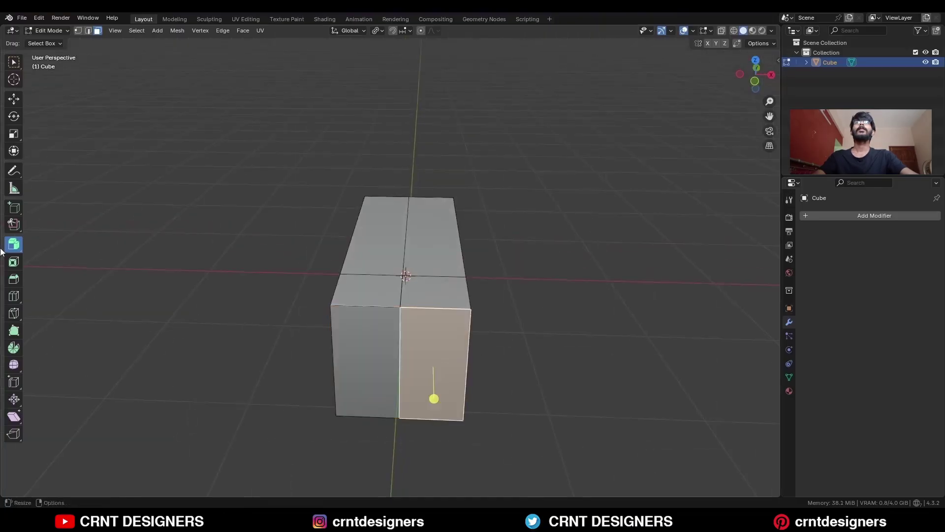
click(13, 98)
drag(472, 369, 502, 370)
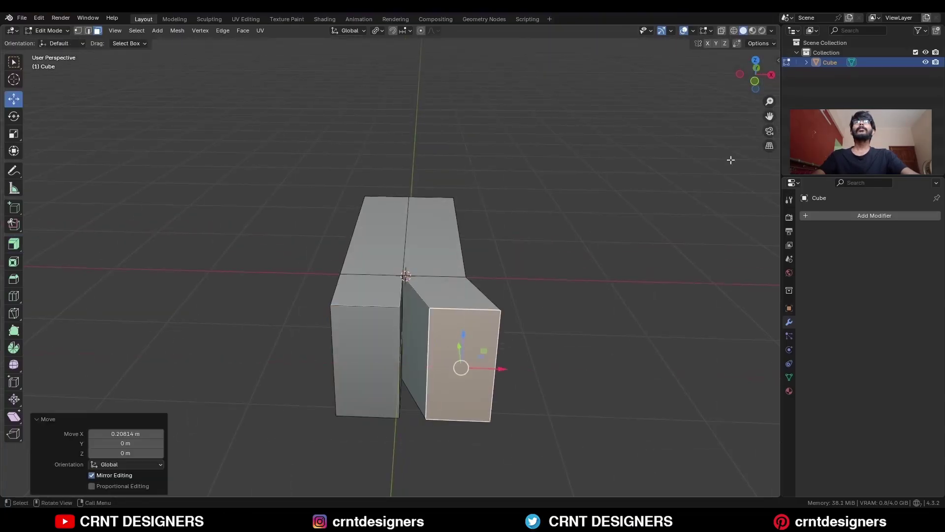
click(754, 63)
scroll(574, 396, up, 2)
key(r)
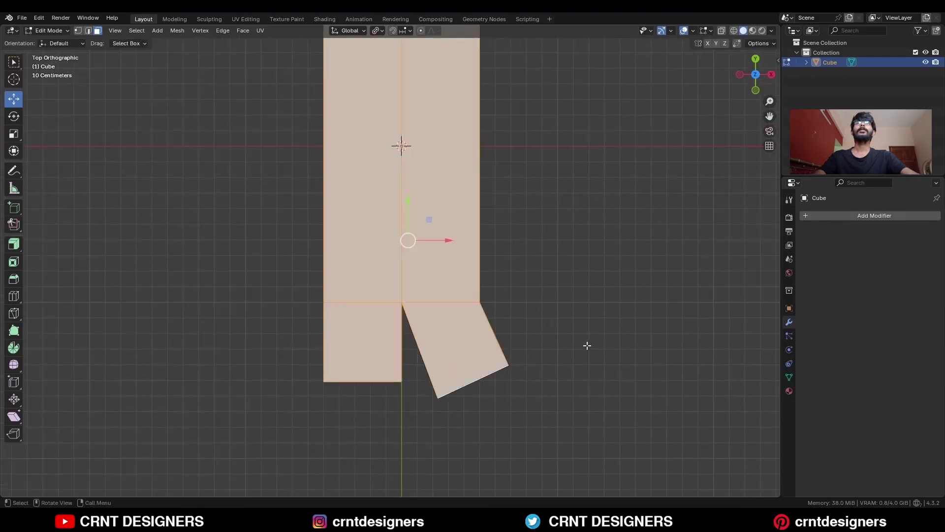
Step: Symmetrize the whole mesh so the -X half gets the same angled prong, and clear the selection
click(178, 30)
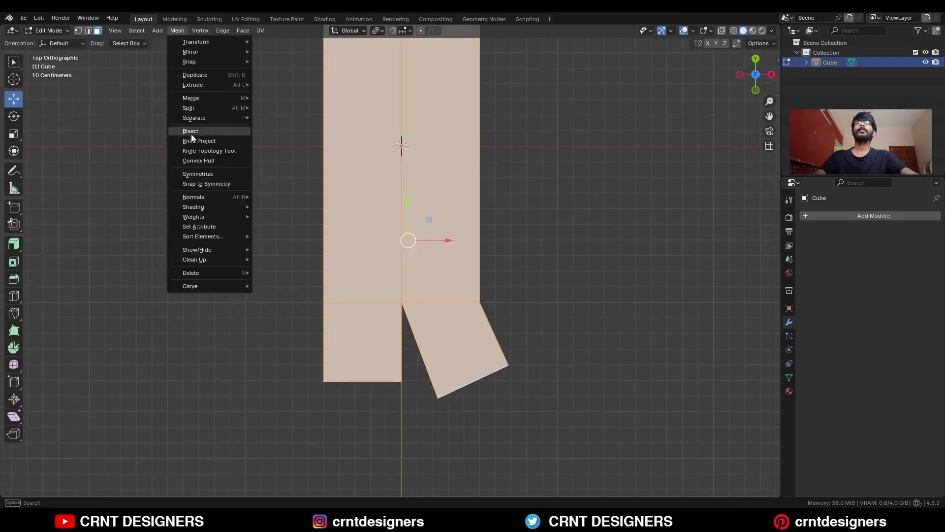
click(199, 175)
key(alt+a)
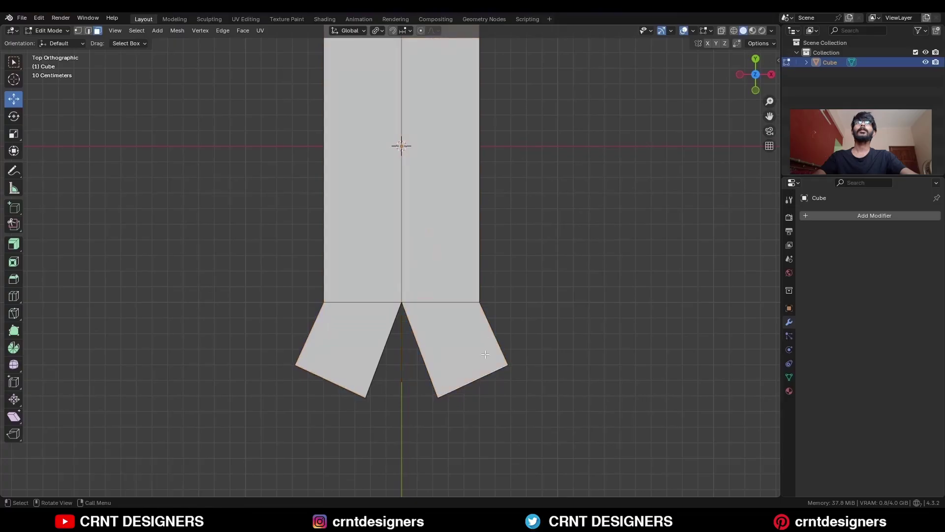
Step: Delete the stray face between the two prongs and dissolve the notch's two side faces into one
middle_drag(440, 199, 423, 138)
click(385, 345)
key(x)
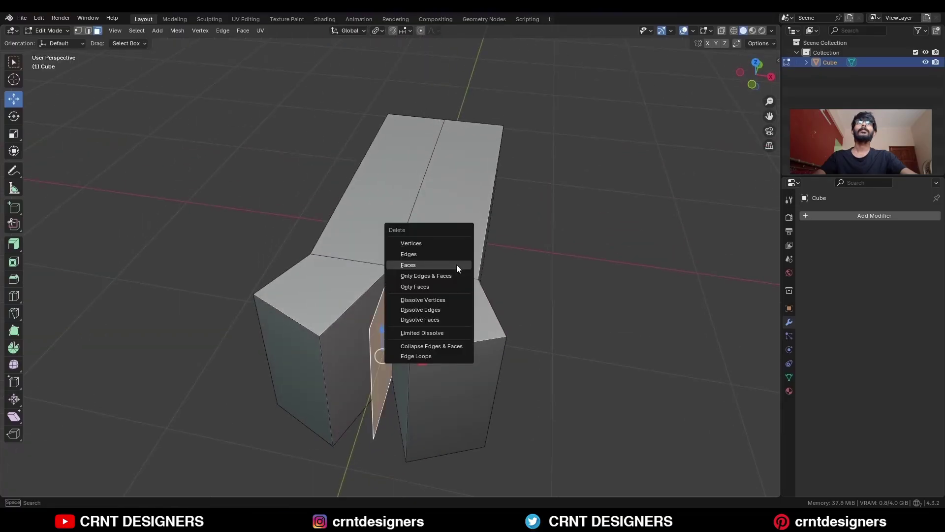
click(457, 265)
middle_drag(430, 297, 443, 280)
drag(385, 305, 411, 320)
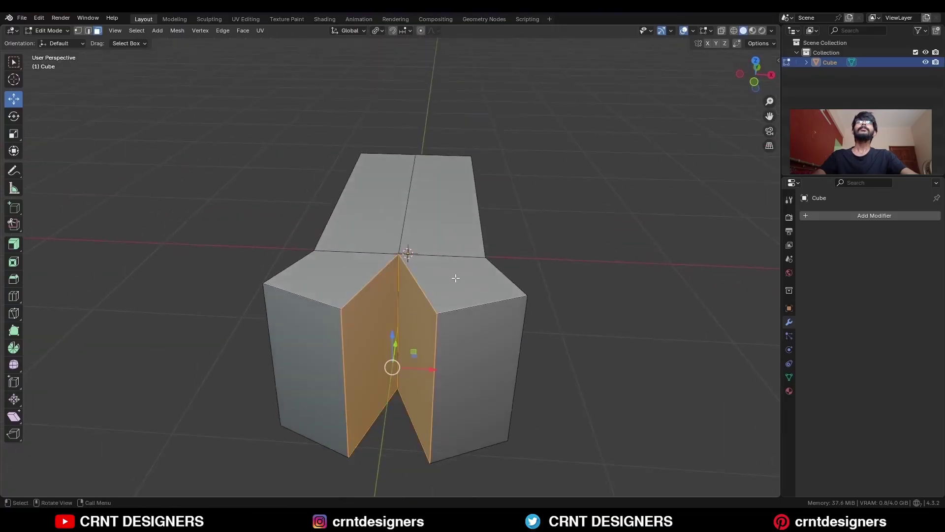
key(ctrl+x)
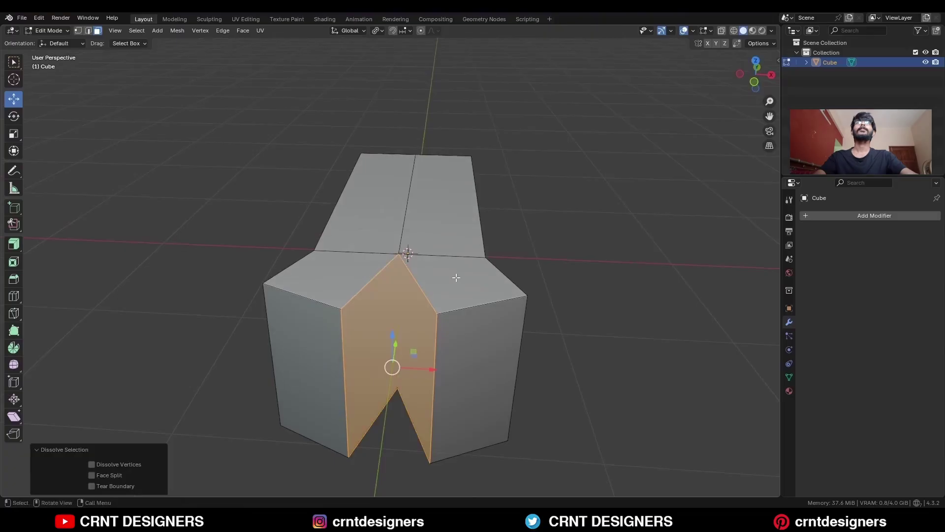
Step: Connect the notch's two upper front corner vertices, and likewise its two lower ones, to close the gap between the prongs
key(1)
click(437, 314)
shift+click(340, 308)
key(j)
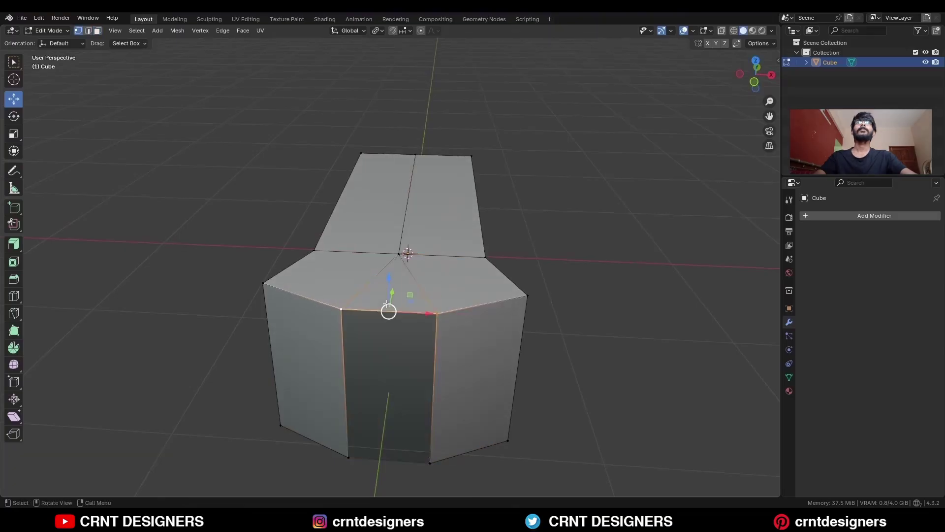
click(348, 458)
shift+click(429, 463)
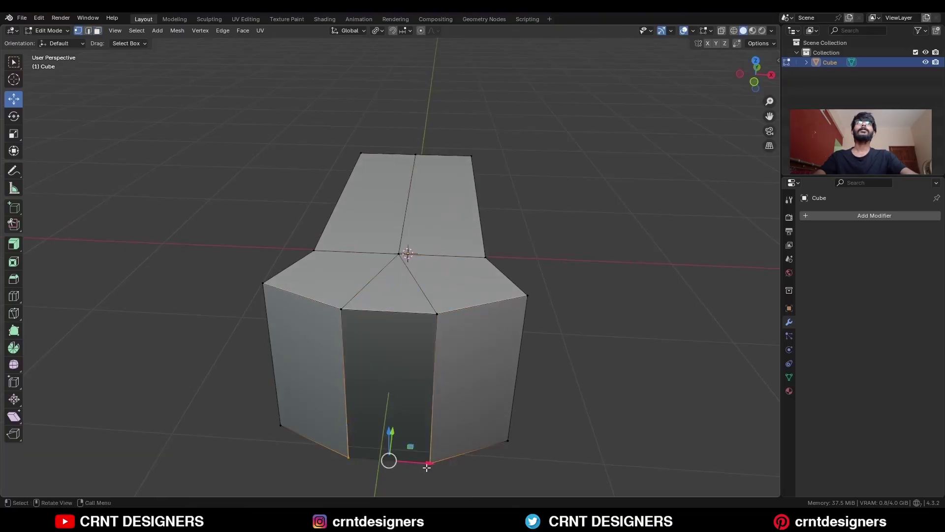
Step: Symmetrize the whole mesh again across X so the filled front section is split along the centre
middle_drag(625, 265, 547, 295)
key(a)
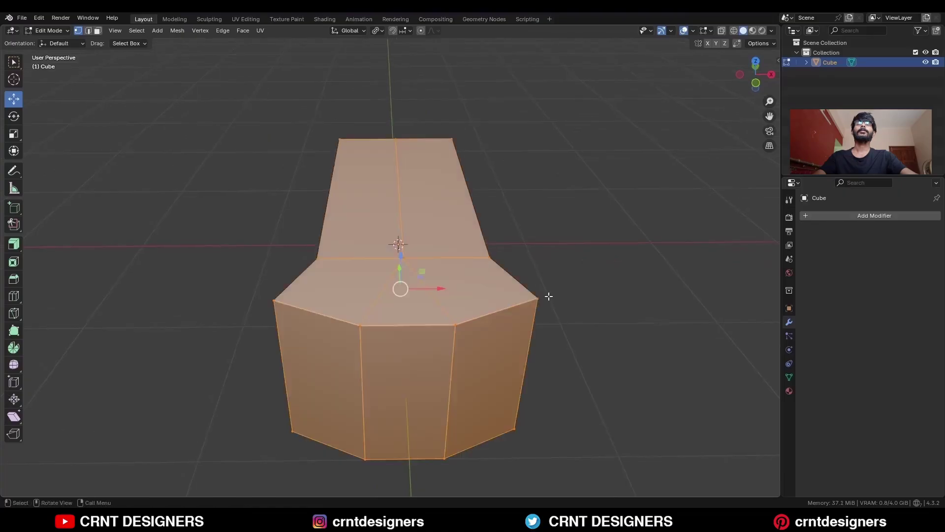
click(185, 29)
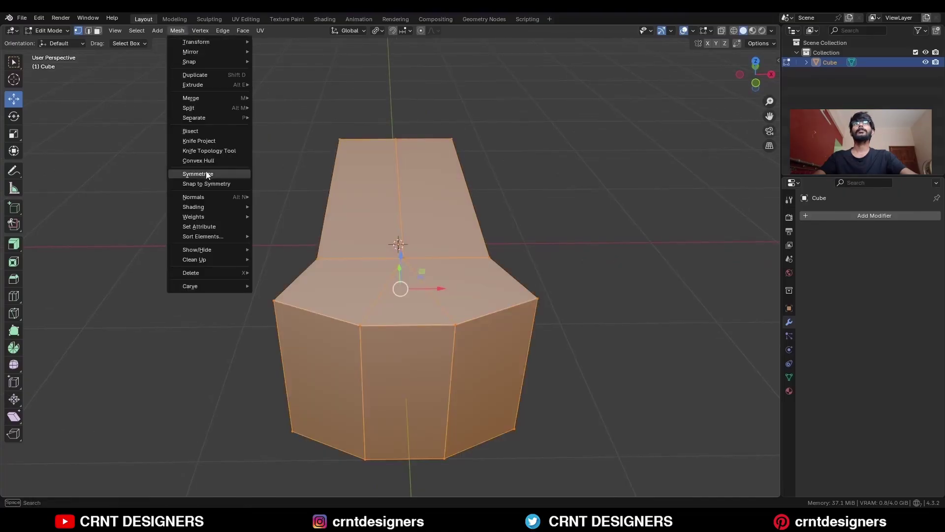
click(206, 171)
click(591, 176)
Step: Move the vertical centre edge of the front section about 0.146 m inward along Y
click(426, 365)
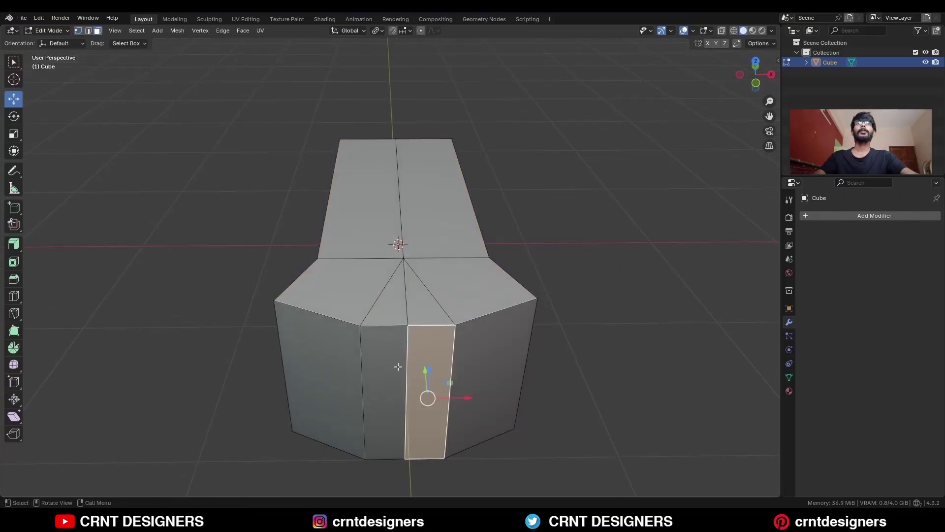
key(2)
click(400, 366)
middle_drag(400, 366, 334, 367)
drag(344, 363, 366, 346)
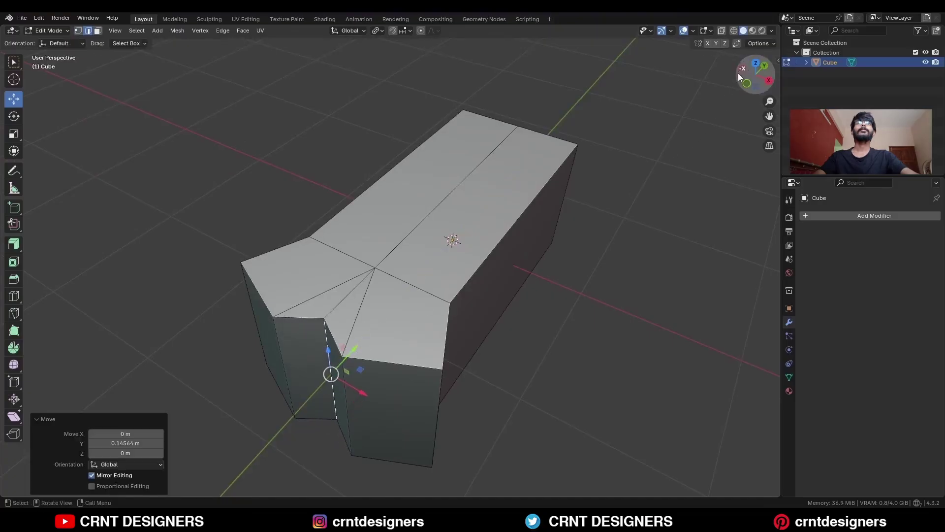
Step: Knife-cut the +X prong in top view from its outer shoulder vertex to its inner edge, square to the prong
click(755, 63)
click(13, 313)
key(1)
click(485, 274)
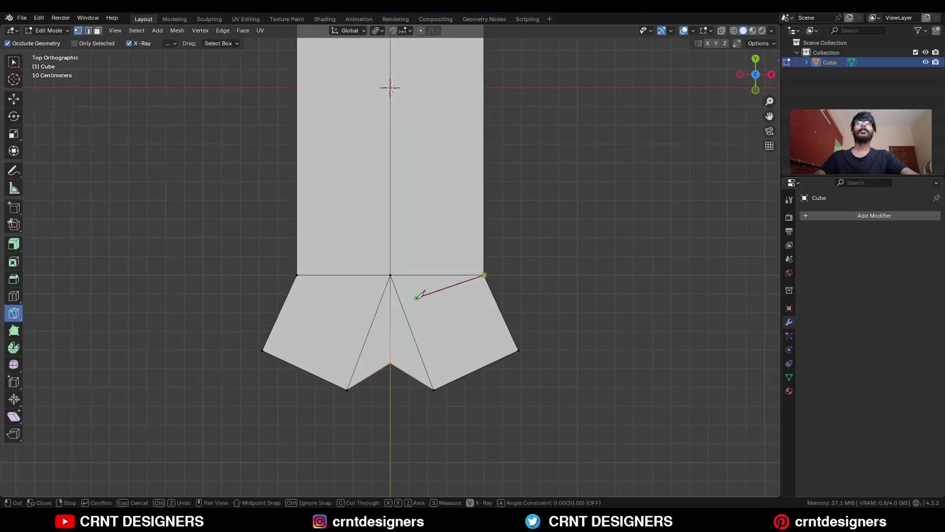
click(405, 308)
key(Return)
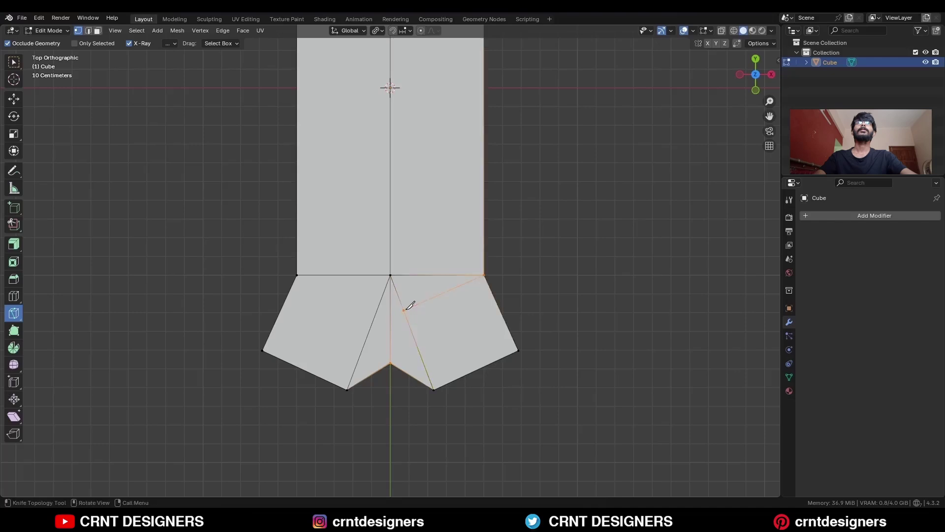
Step: Knife-cut the body along Y from the new inner-edge vertex past the block's far end
scroll(471, 264, down, 3)
click(440, 335)
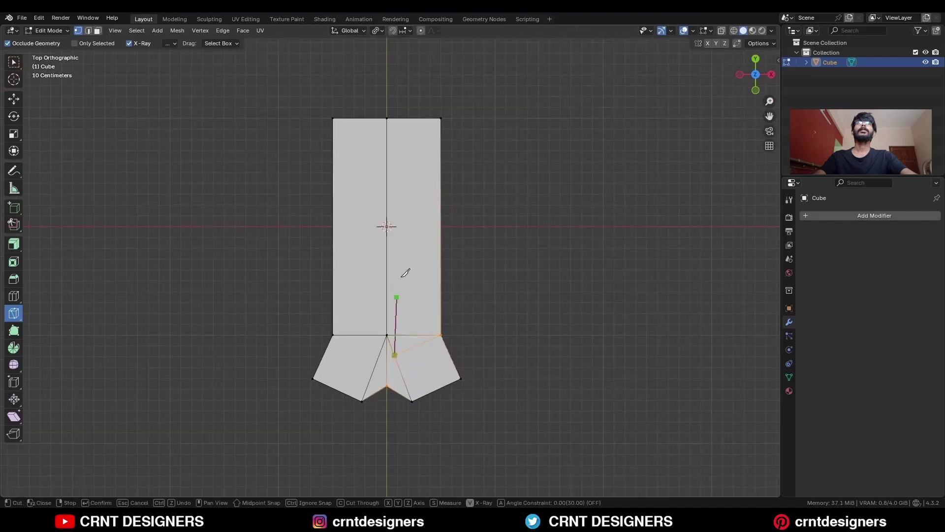
key(y)
click(433, 80)
key(Return)
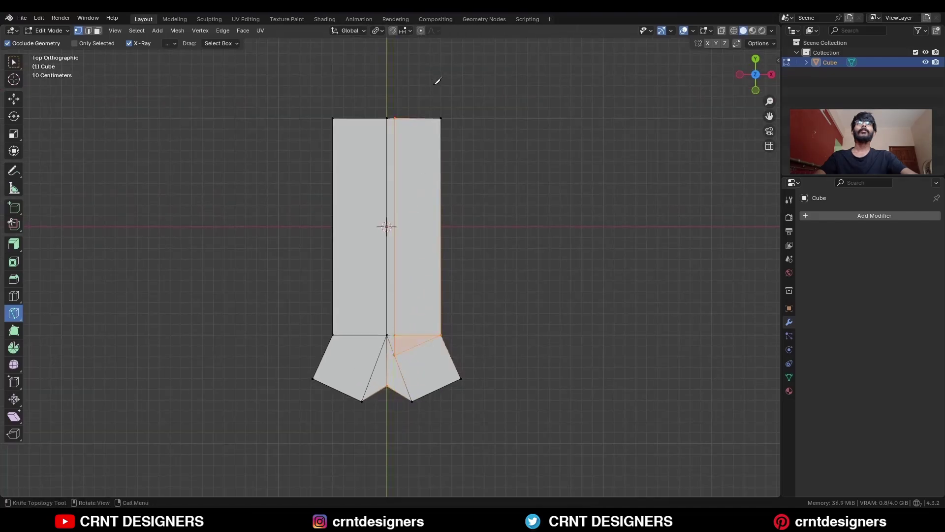
Step: Symmetrize the whole mesh from +X to -X to mirror the new cuts, and clear the selection
shift+middle_drag(478, 311, 476, 304)
key(a)
scroll(481, 300, up, 3)
click(177, 31)
click(217, 174)
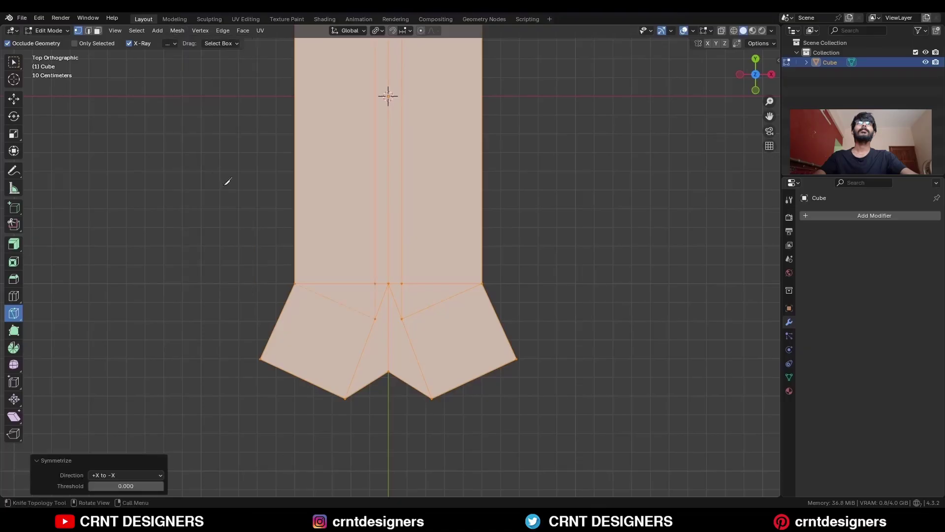
key(w)
click(559, 232)
Step: Dissolve the old straight cross edges running between the two outer shoulders on both halves
key(2)
click(361, 281)
key(ctrl+x)
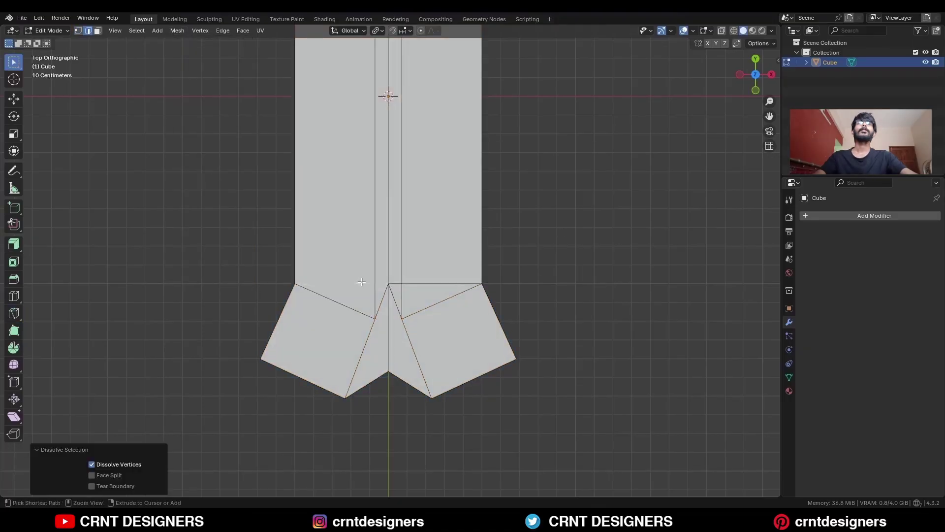
alt+click(394, 282)
key(ctrl+x)
shift+middle_drag(394, 283, 394, 290)
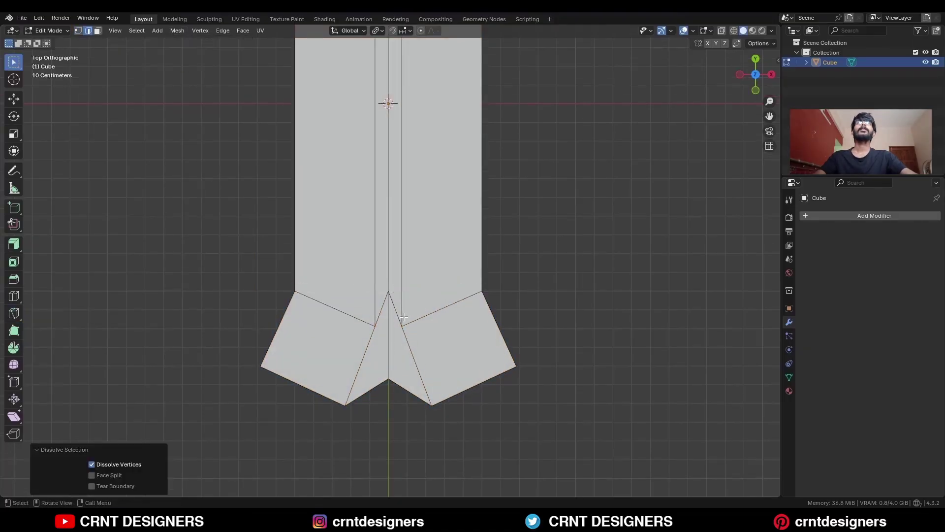
Step: Slide the centre vertex above the notch along its edge until it lines up with the two neighbouring cut vertices
key(1)
click(391, 295)
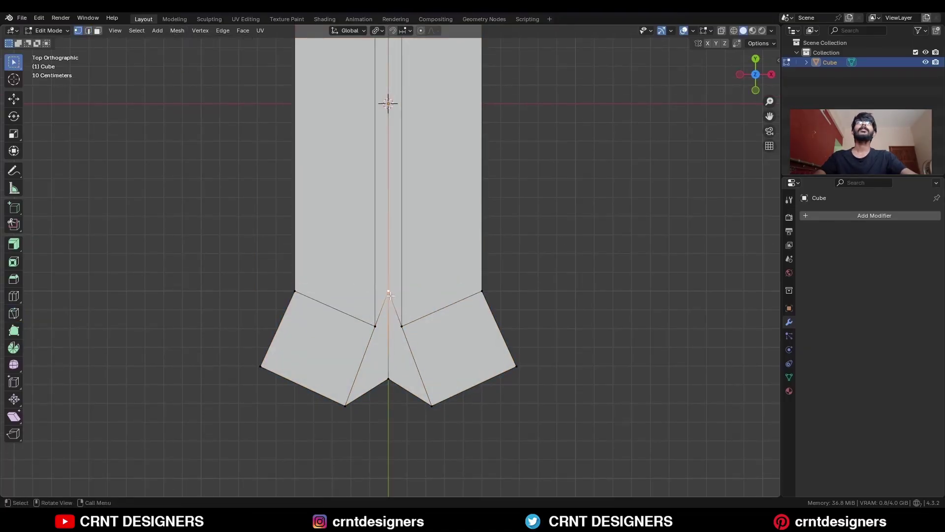
key(shift+v)
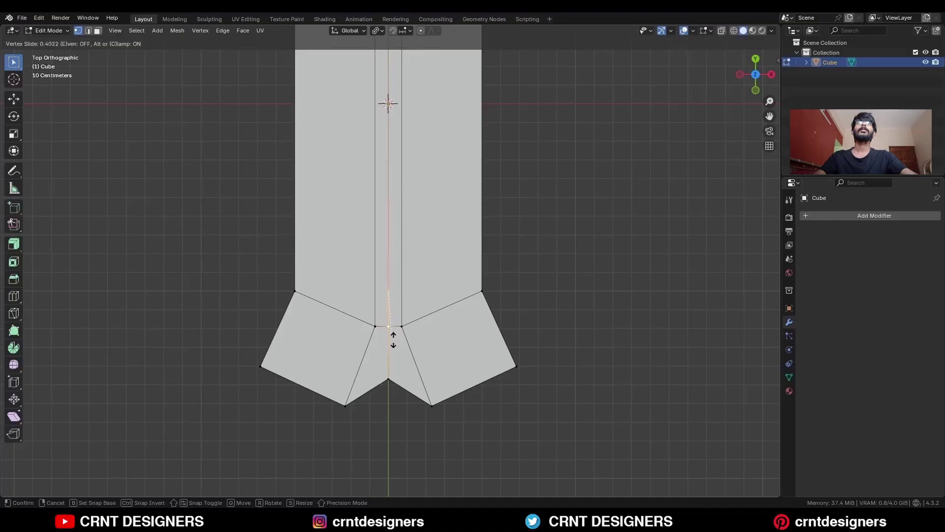
click(393, 343)
Step: Add one centred loop cut across the width of the straight body
middle_drag(392, 344, 401, 275)
key(2)
key(ctrl+r)
click(403, 152)
right_click(402, 151)
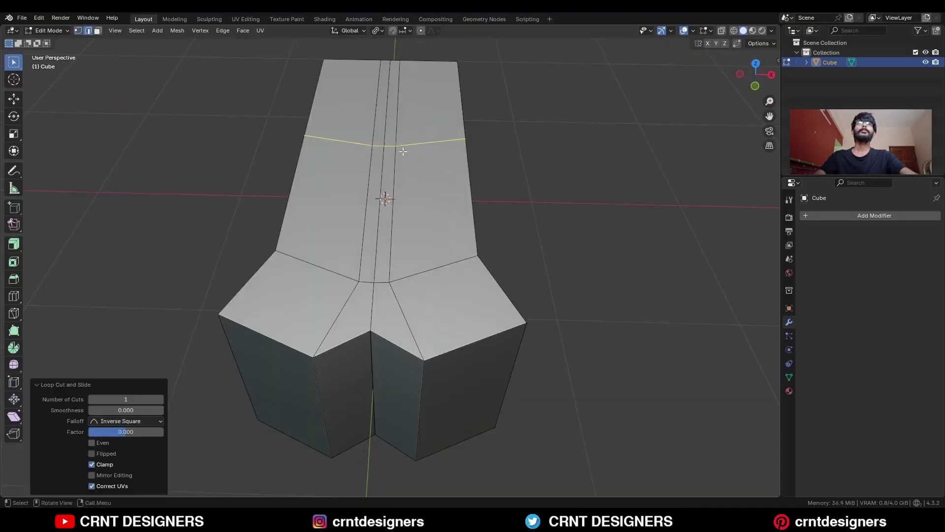
Step: Flatten the new cross loop into a straight line by scaling it to 0 along global Y
middle_drag(527, 152, 436, 128)
click(760, 80)
shift+middle_drag(742, 186, 610, 219)
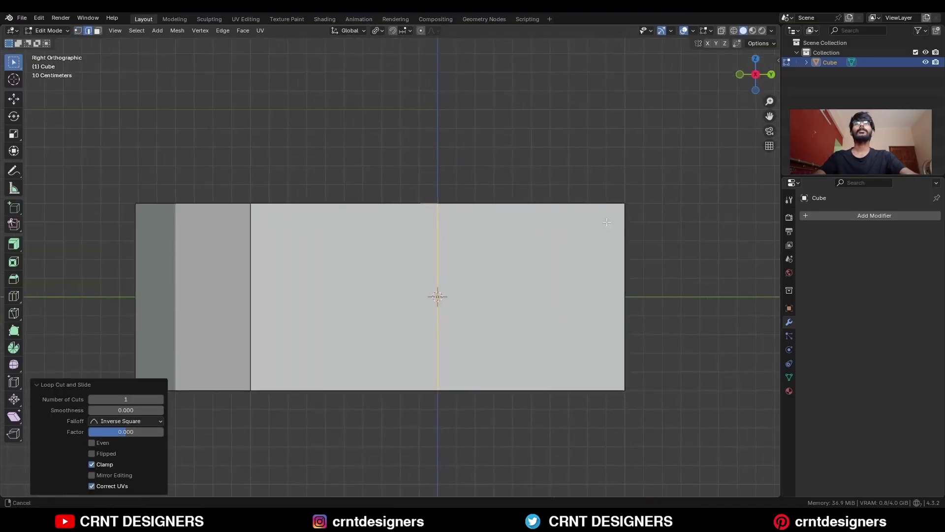
key(s)
key(y)
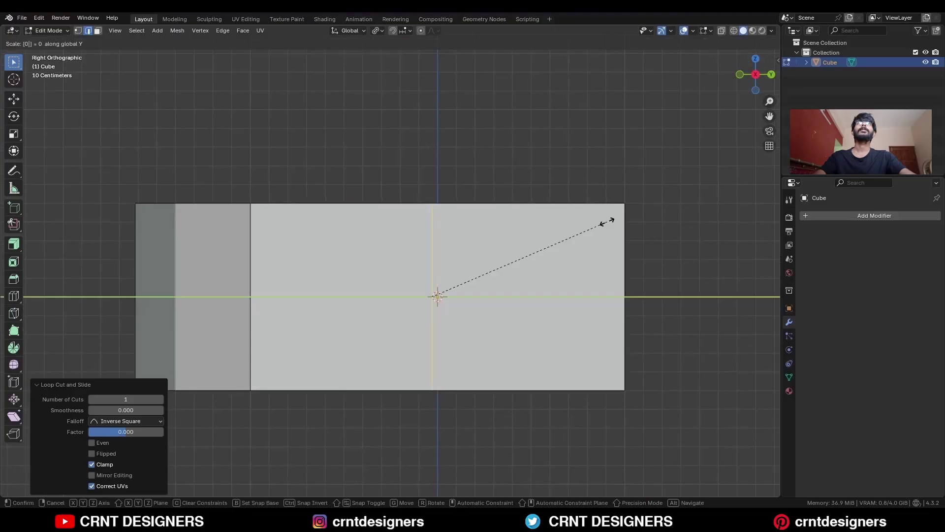
key(Return)
Step: Move the flattened cross loop along Y towards the rear of the body and clear the selection
key(shift+space)
key(g)
drag(472, 298, 473, 298)
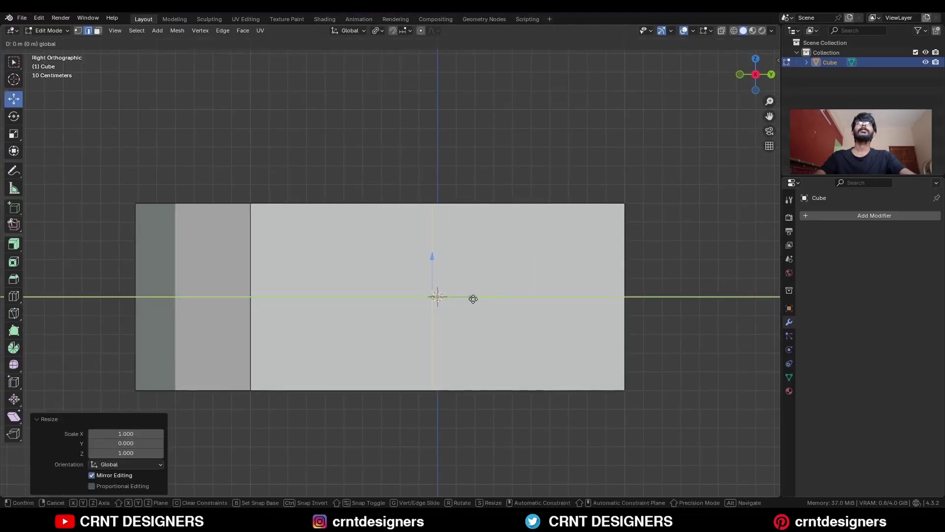
click(509, 311)
Step: Raise the short centre edge above the front notch about 0.088 m along Z
middle_drag(508, 311, 343, 240)
click(300, 264)
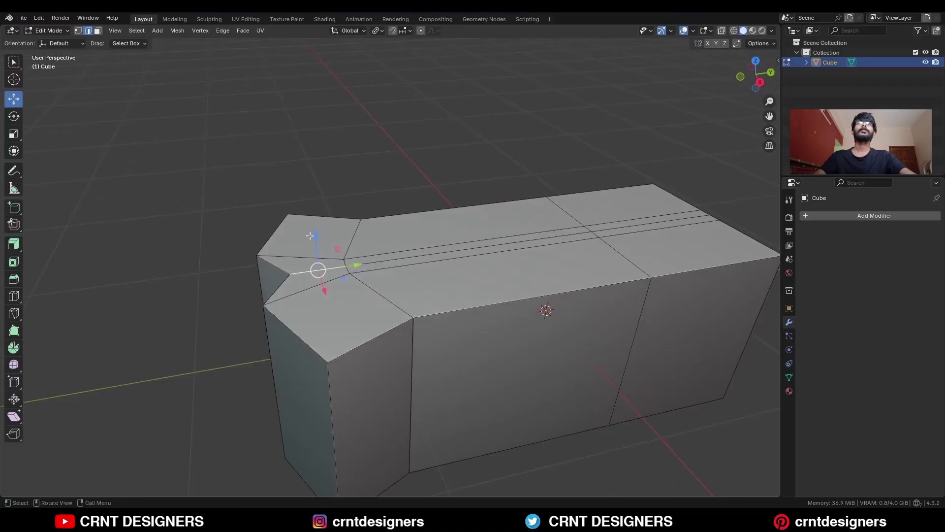
drag(309, 236, 310, 220)
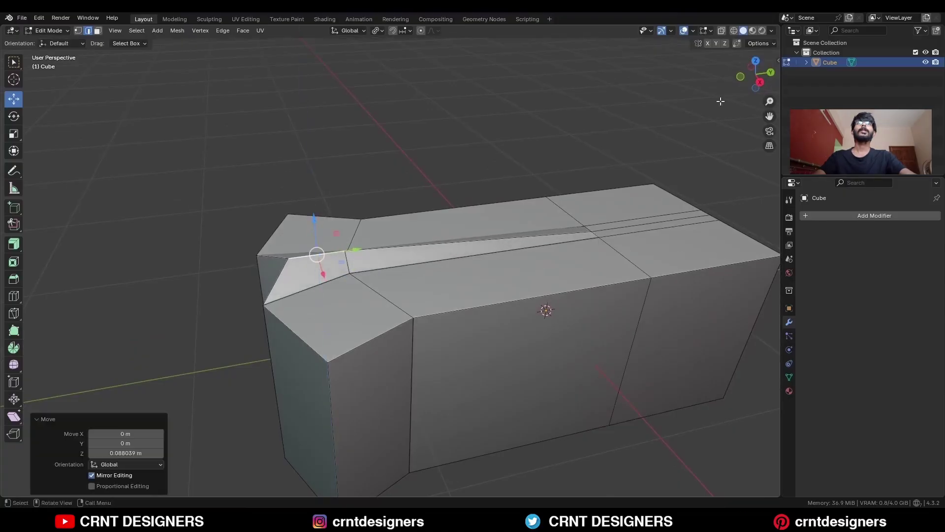
Step: Bevel the cross edge loop running between the two outer shoulders by 0.2 m with 2 segments
click(761, 82)
drag(316, 188, 348, 202)
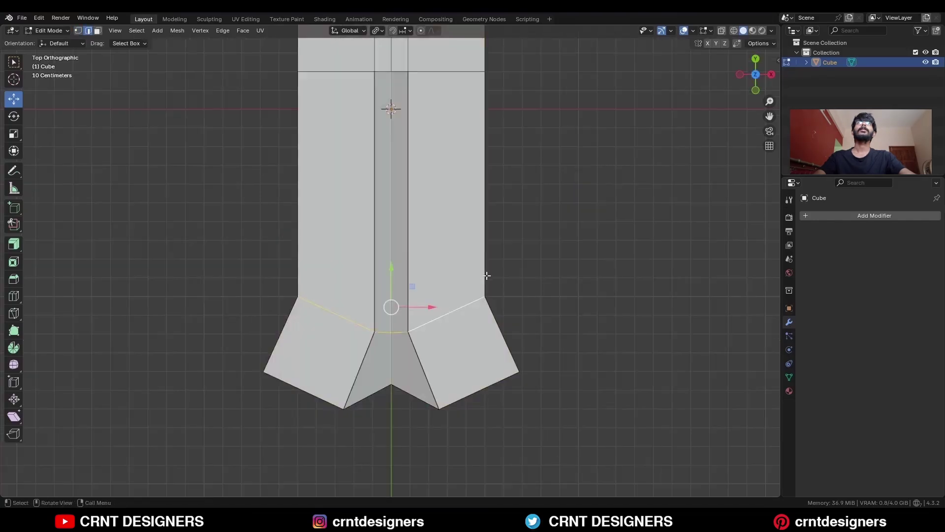
key(ctrl+b)
scroll(507, 275, up, 2)
click(512, 241)
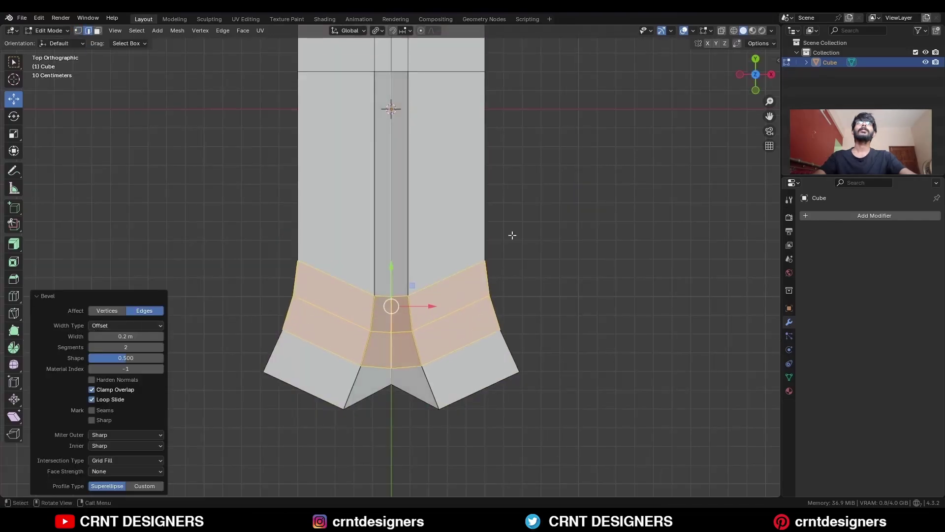
click(579, 209)
Step: Bevel the centre edge loop along the ridge and down the notch with 2 segments
middle_drag(580, 208, 571, 153)
click(390, 337)
alt+click(387, 288)
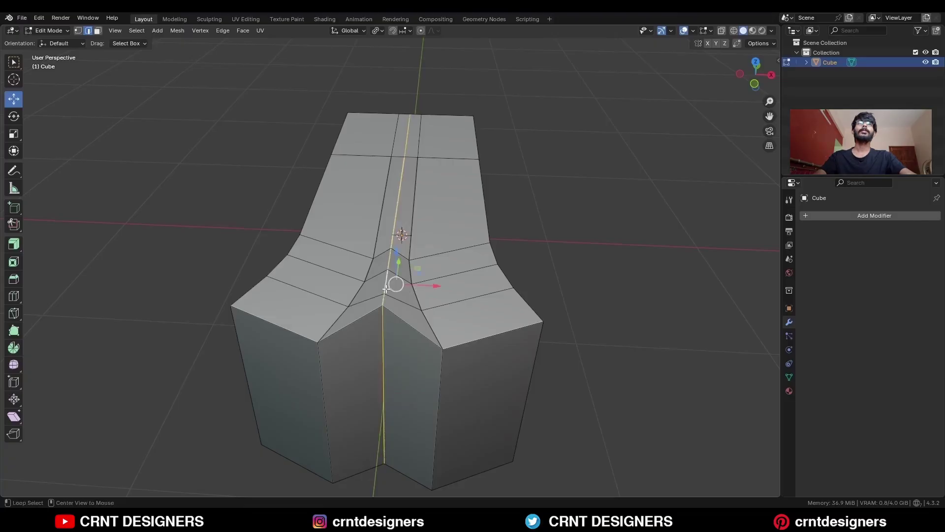
key(ctrl+b)
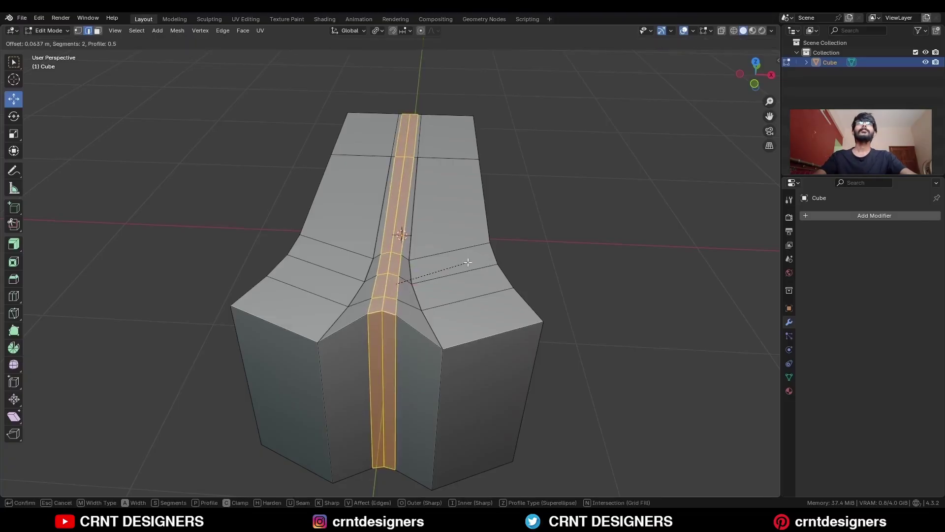
click(491, 272)
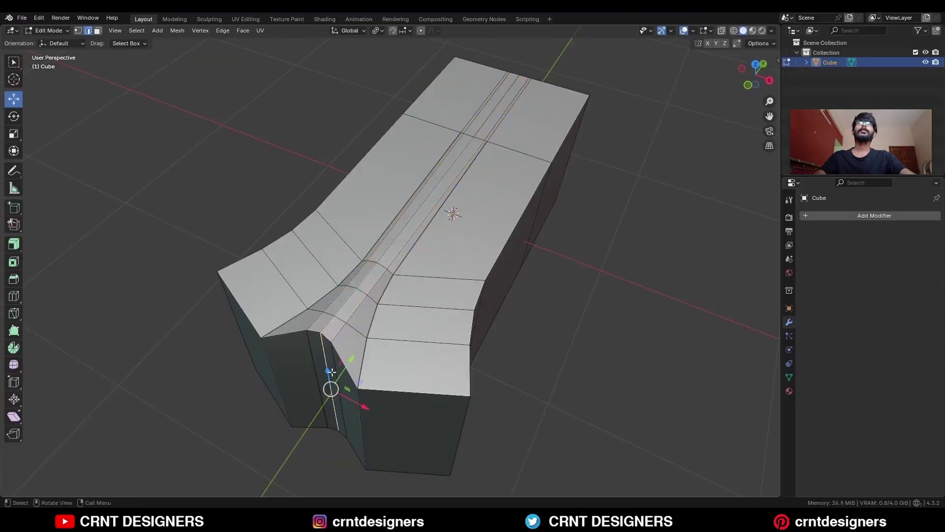
Step: Apply Set Flow to the bevelled ridge's +X side edge loop to smooth its curvature
click(334, 373)
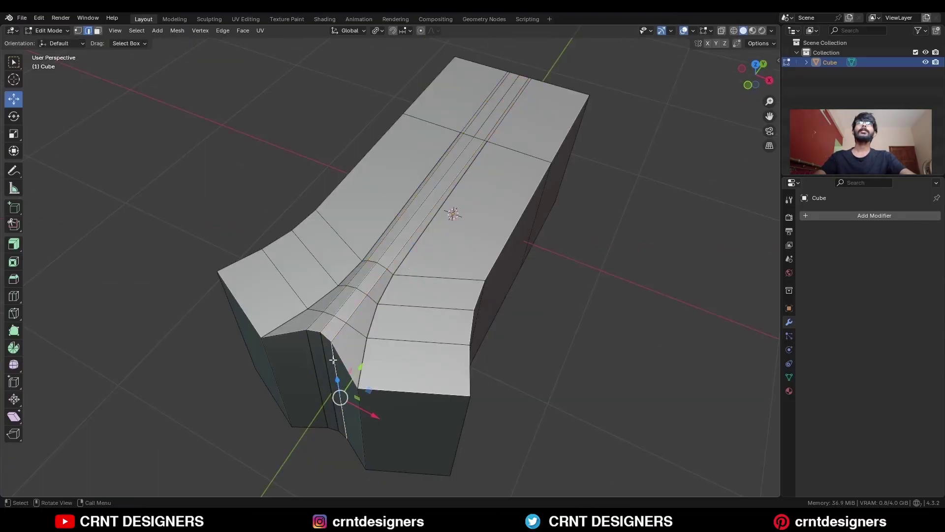
alt+click(345, 338)
right_click(666, 190)
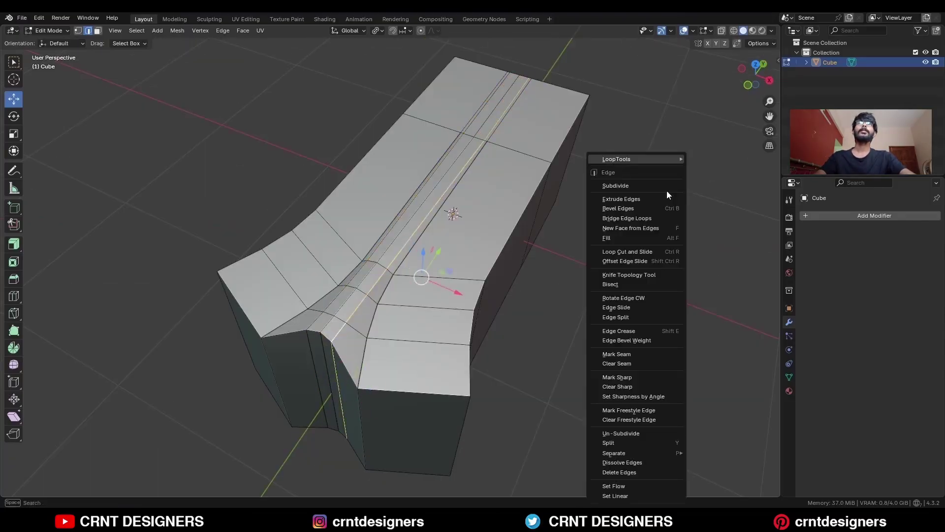
click(658, 488)
Step: Symmetrize the whole mesh from +X to -X to mirror the smoothed ridge loop, and clear the selection
middle_drag(658, 489, 270, 105)
key(a)
click(176, 31)
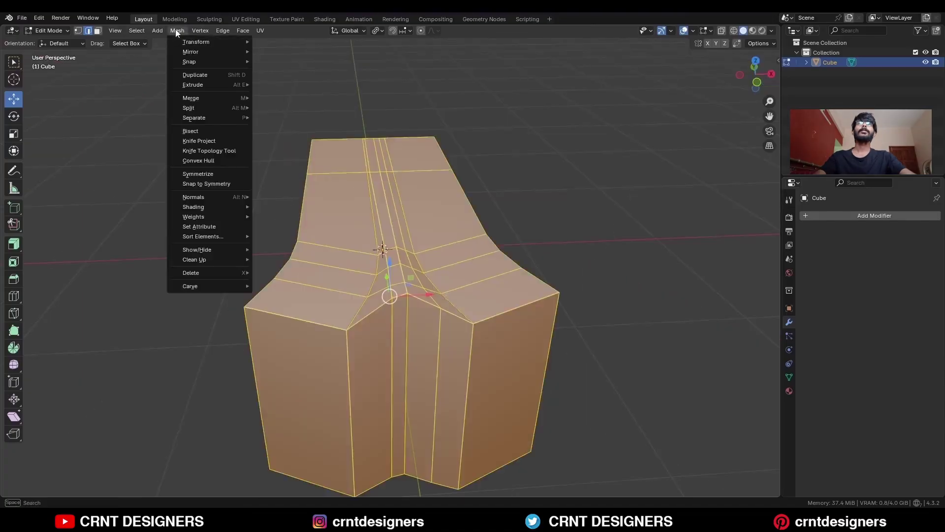
click(198, 174)
click(458, 176)
Step: Apply Set Flow to the centre edge loop of the ridge
alt+click(397, 227)
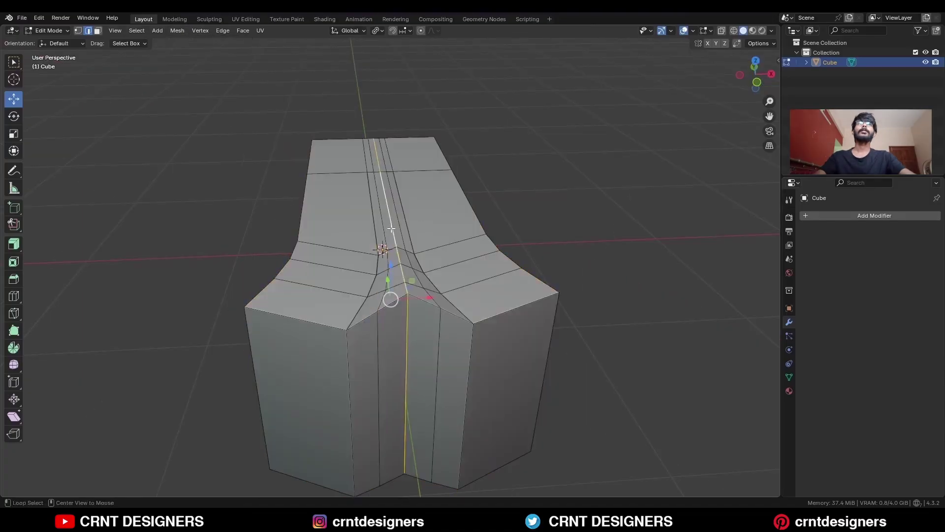
right_click(611, 220)
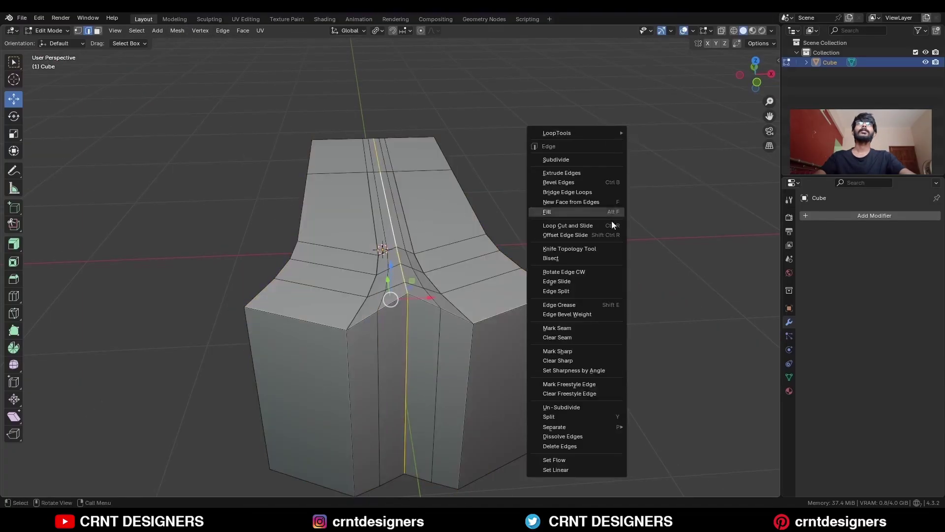
click(589, 459)
Step: Round the two long upper outer edges of the body with a wide 4-segment bevel
middle_drag(590, 459, 327, 162)
alt+shift+click(309, 150)
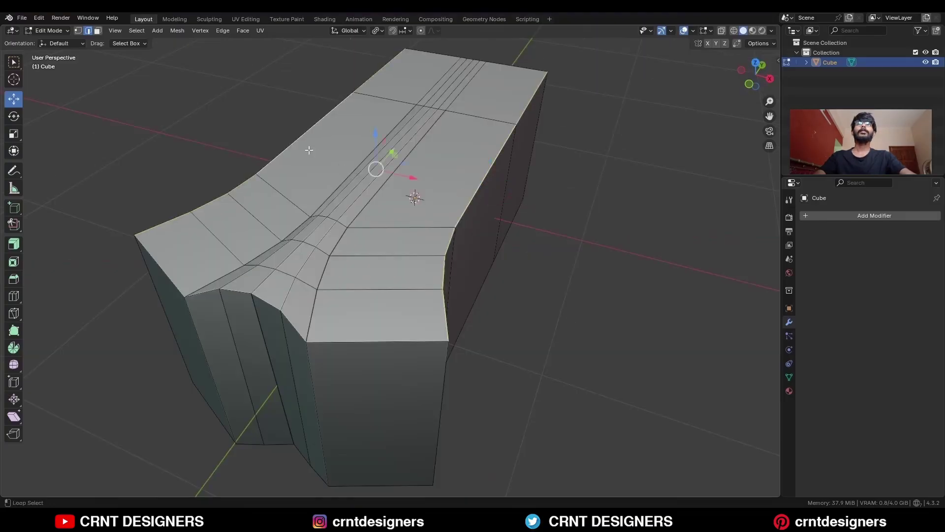
key(ctrl+b)
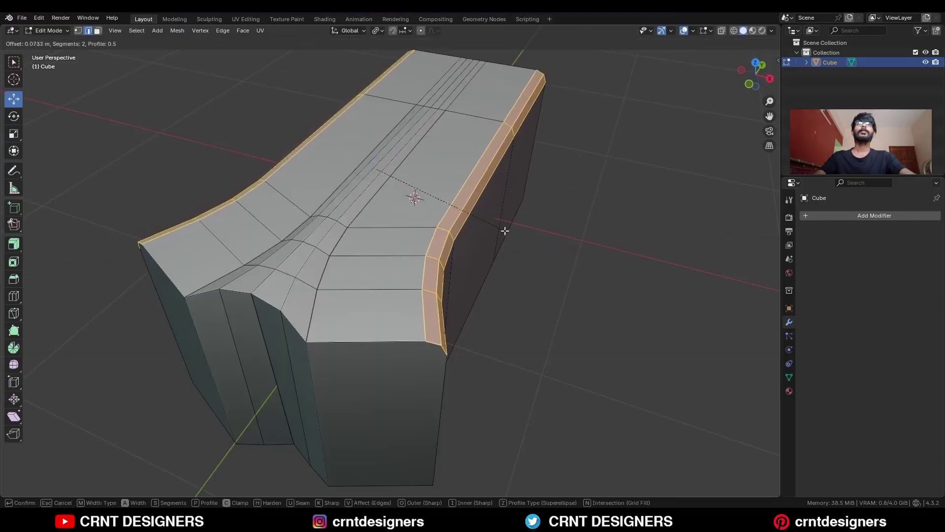
scroll(531, 245, up, 1)
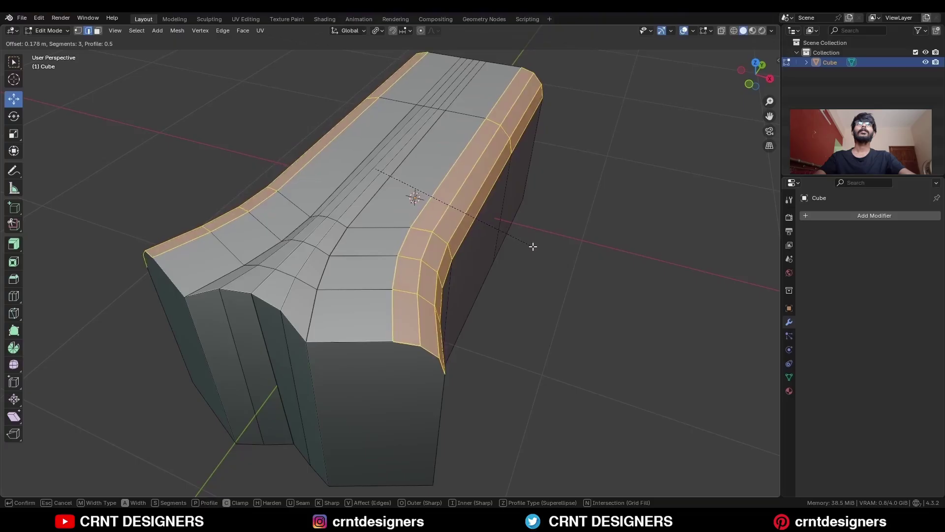
scroll(541, 251, up, 1)
click(572, 267)
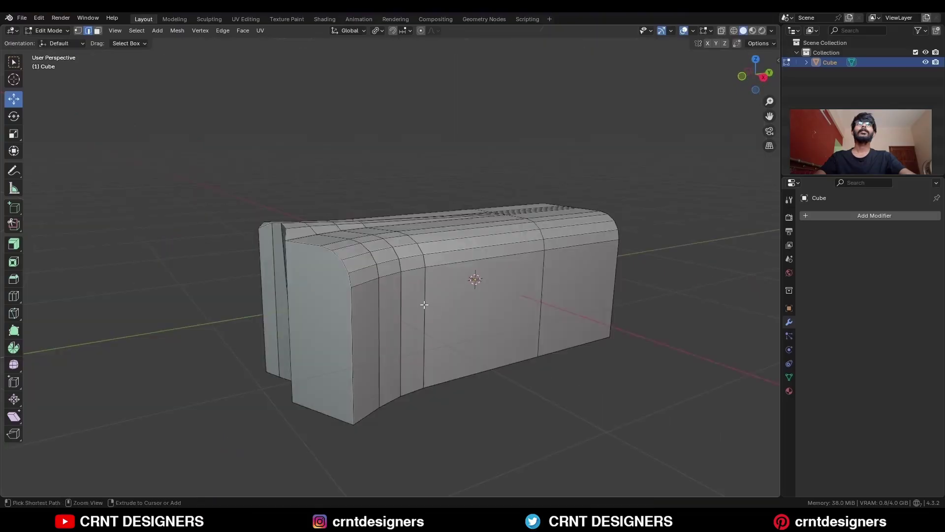
Step: Add one centred horizontal loop cut along each outer side wall
key(ctrl+r)
click(417, 302)
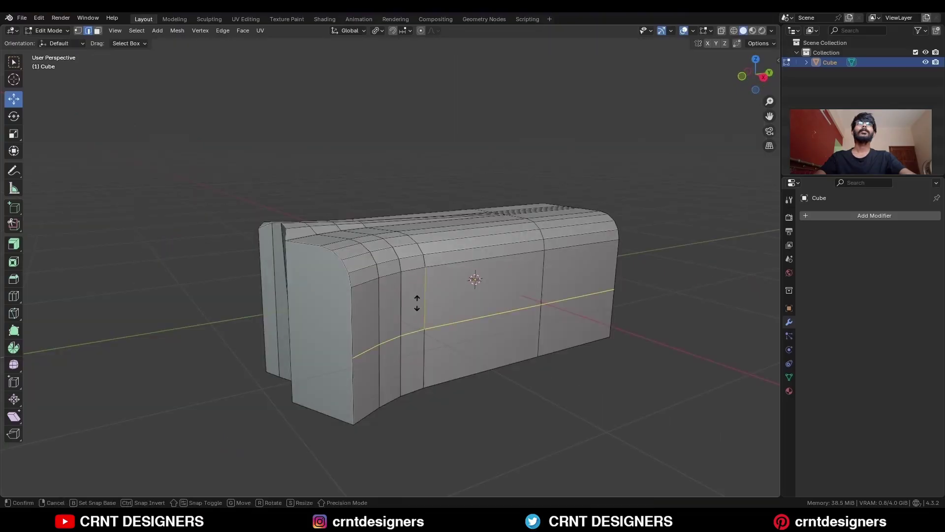
click(417, 303)
middle_drag(417, 303, 356, 363)
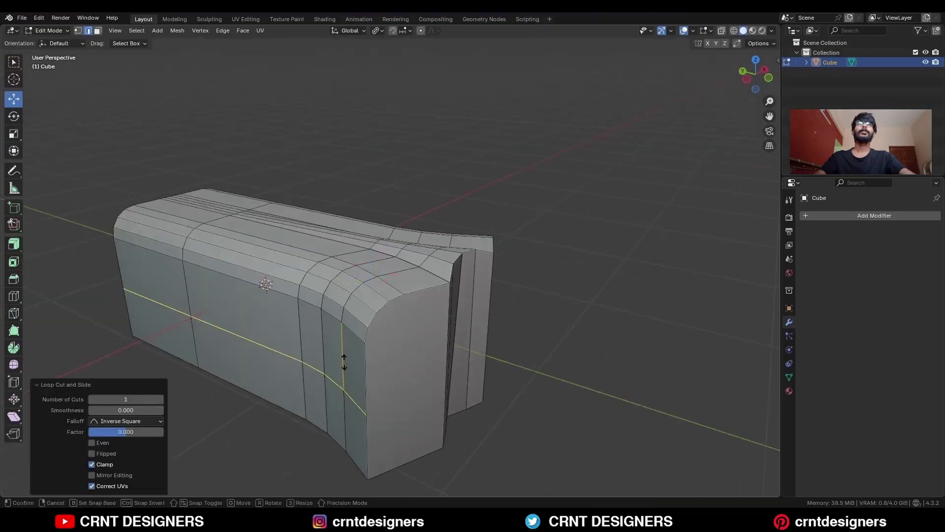
click(344, 363)
Step: Delete all front end faces of the prongs and the notch between them
middle_drag(527, 319, 464, 304)
key(3)
drag(449, 305, 402, 324)
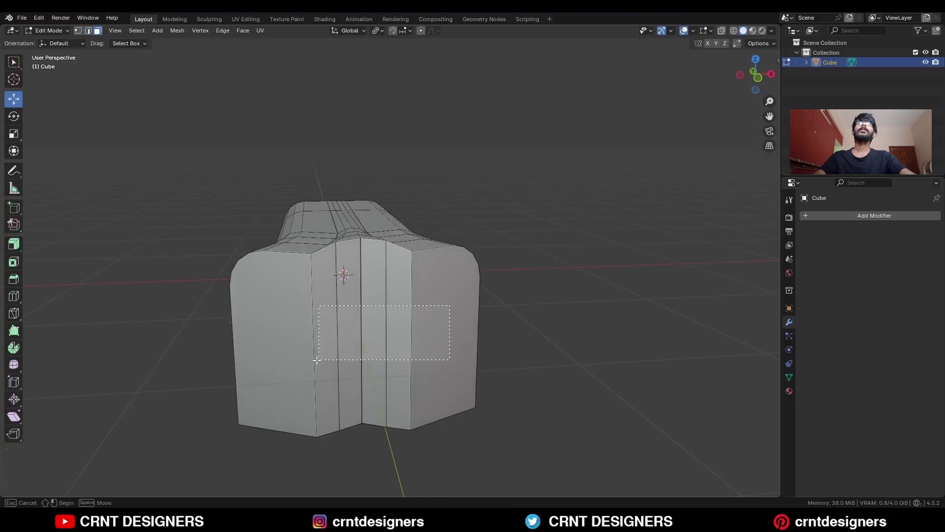
drag(316, 360, 317, 359)
key(x)
click(594, 246)
Step: Delete the rear end face of the body
middle_drag(601, 253, 598, 258)
click(370, 293)
key(x)
click(369, 293)
Step: Delete the lower faces of the body, below the side wall loop cuts, including the underside
key(KP_1)
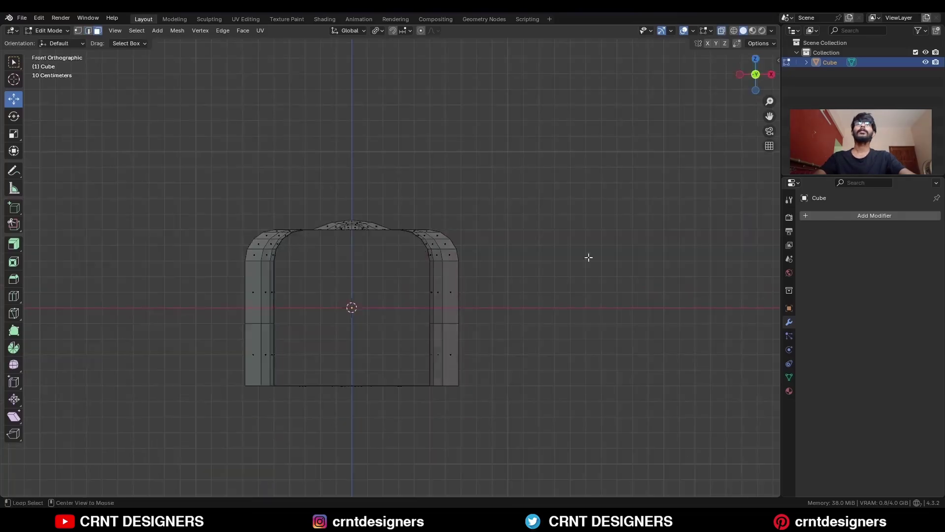
drag(490, 324, 187, 427)
key(x)
click(457, 306)
key(alt+z)
Step: Add three evenly spaced loop cuts between the shoulders and the rear cross loop, and edge-slide the cross edges for even spacing
middle_drag(492, 300, 452, 335)
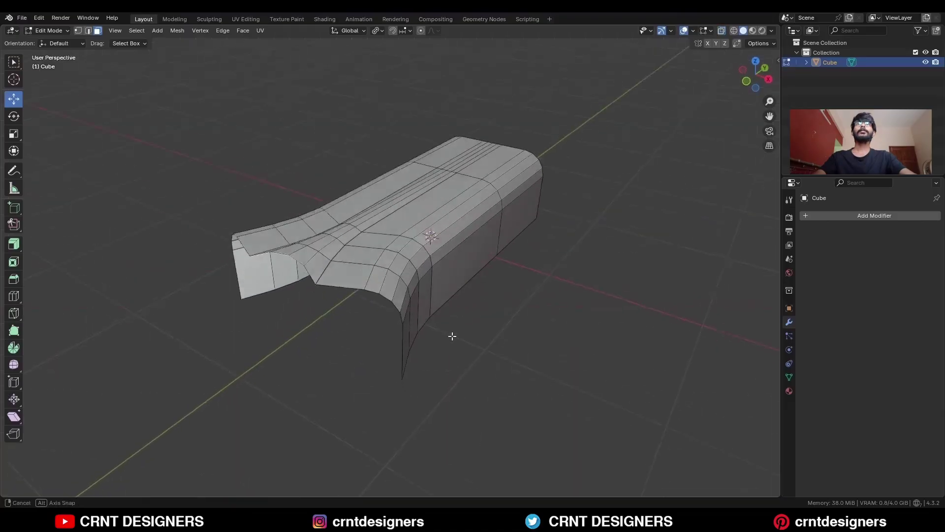
key(a)
scroll(467, 295, up, 3)
middle_drag(493, 266, 468, 260)
key(ctrl+r)
click(468, 258)
right_click(468, 258)
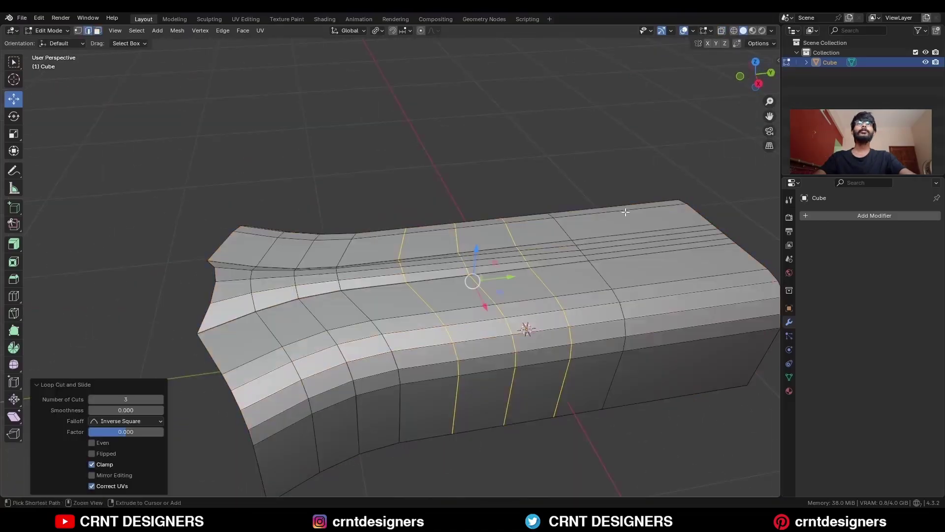
key(g)
key(g)
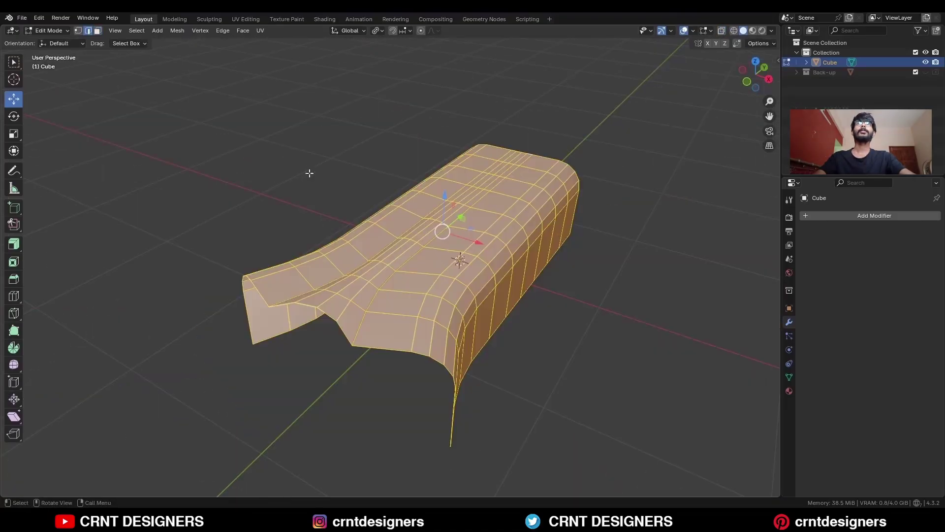
Step: Extrude the whole shell inward along its normals to give it thickness, and recalculate the normals to the outside
click(14, 244)
drag(445, 187, 443, 253)
middle_drag(443, 253, 203, 288)
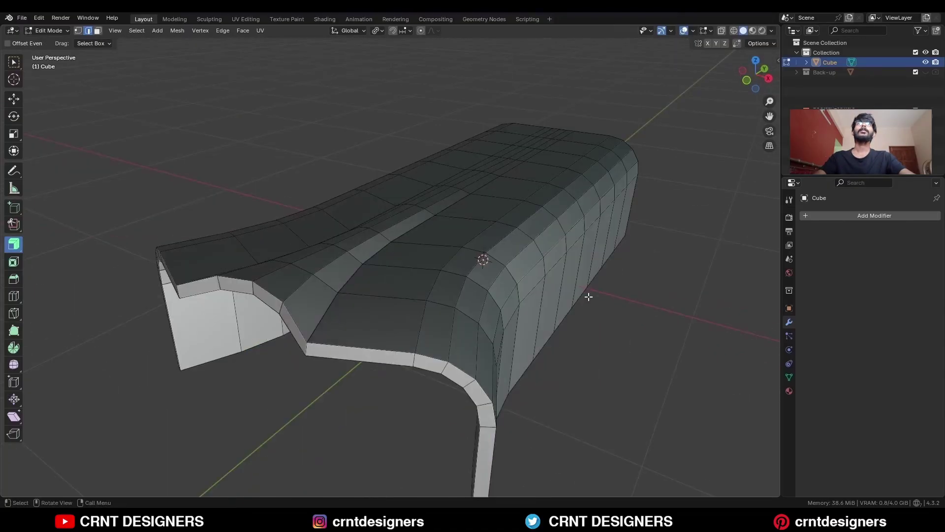
key(a)
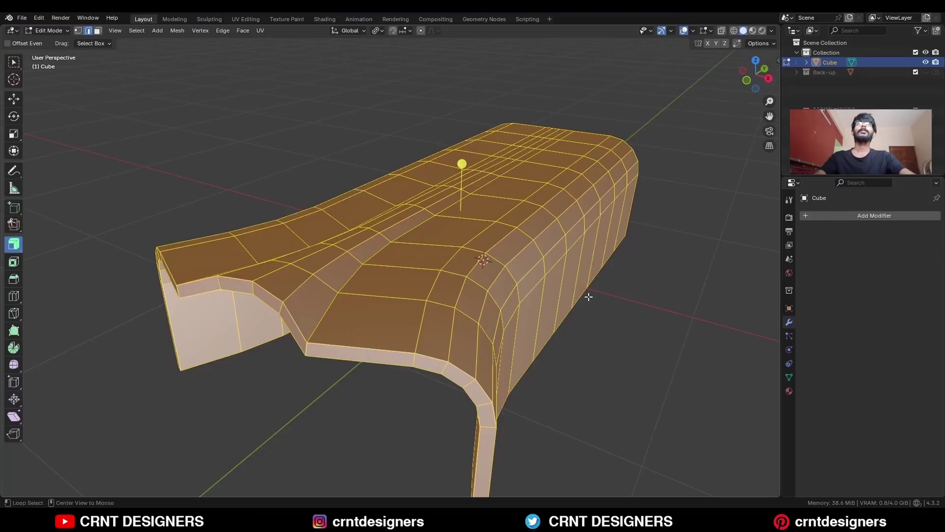
key(alt+n)
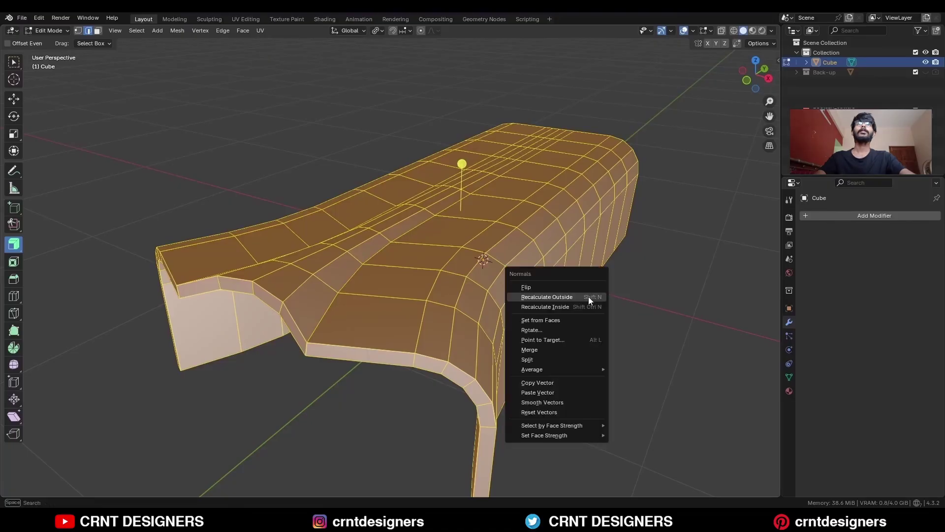
click(589, 297)
key(alt+a)
Step: Add supporting loop cuts close to both sides of the +X prong crease, with factor -0.900 on the outer side
middle_drag(658, 296, 389, 311)
key(ctrl+r)
click(453, 301)
ctrl+click(429, 311)
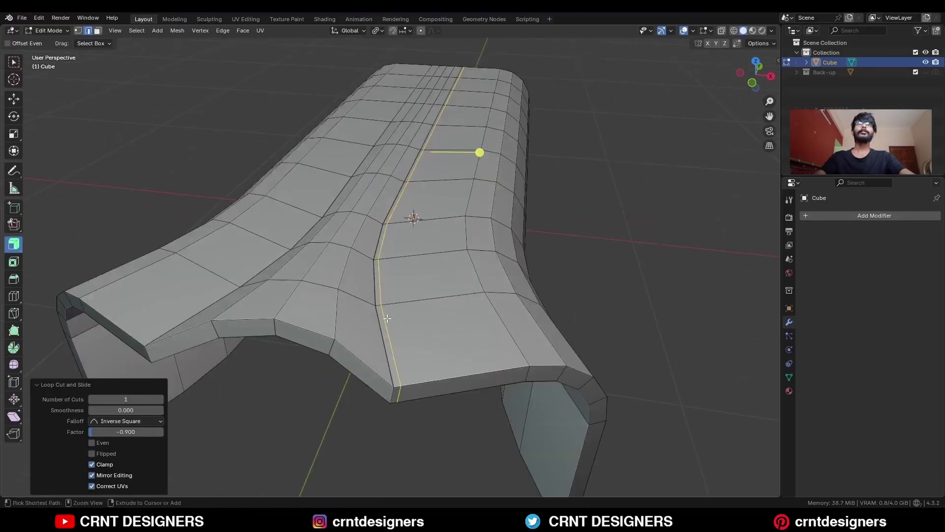
key(g)
key(g)
ctrl+click(373, 313)
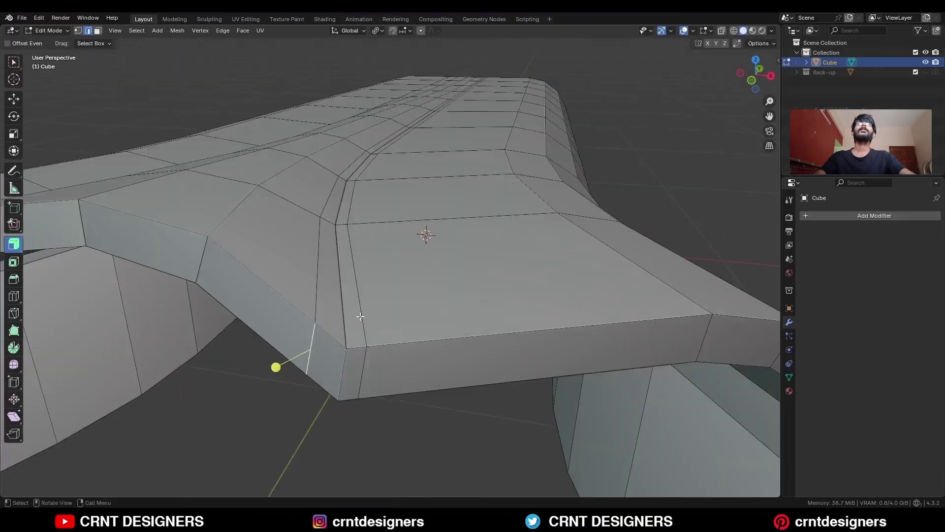
Step: Slide the front end edge of the inner supporting loop closer to the prong's corner and clear the selection
key(g)
key(g)
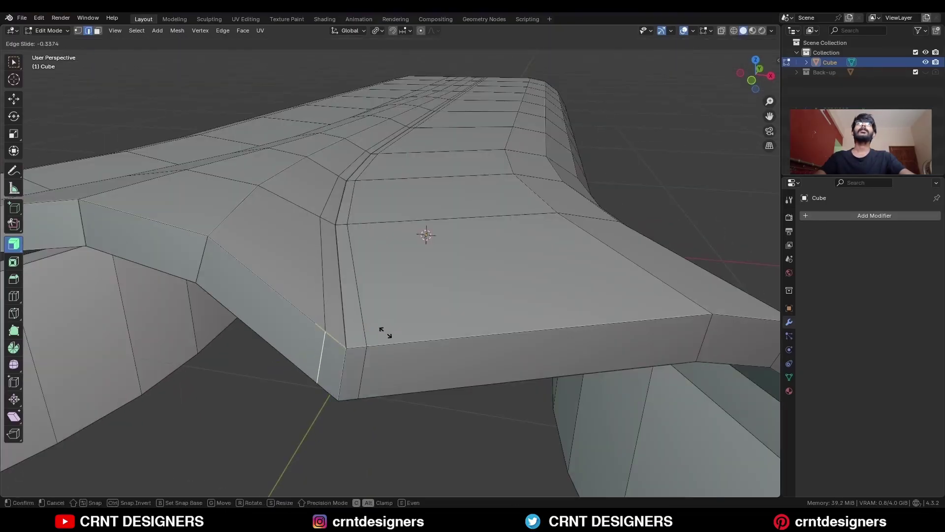
click(388, 336)
click(642, 184)
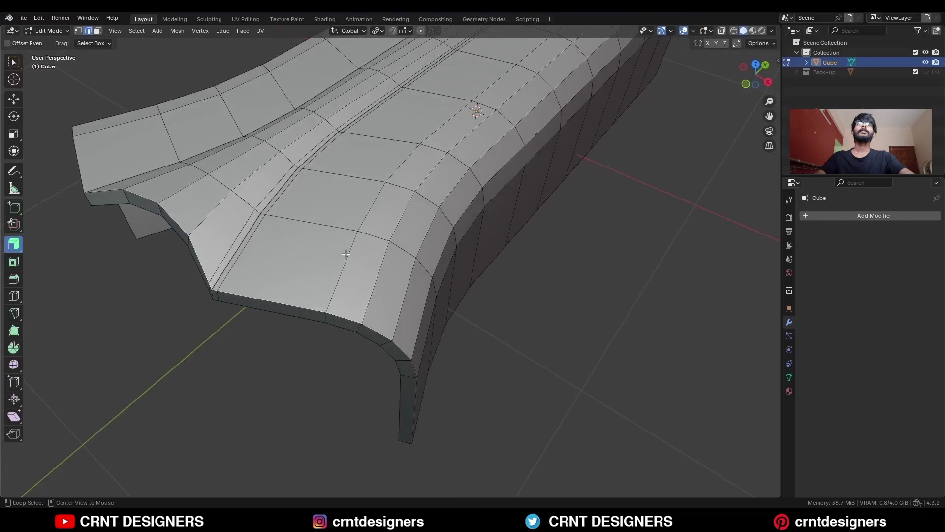
Step: Bevel the two lengthwise edge loops bordering the +X rounded shoulder with a 0.01 m width and 2 segments
alt+click(348, 253)
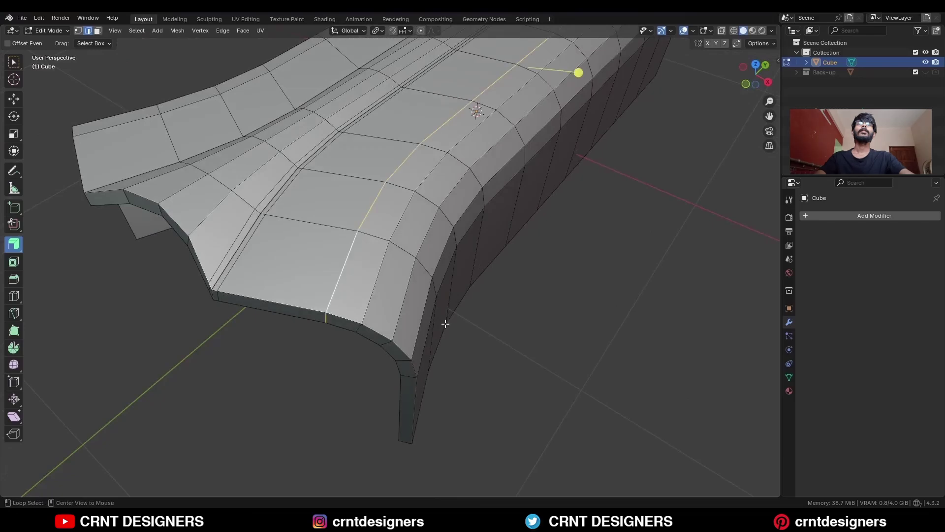
middle_drag(451, 305, 555, 259)
key(ctrl+b)
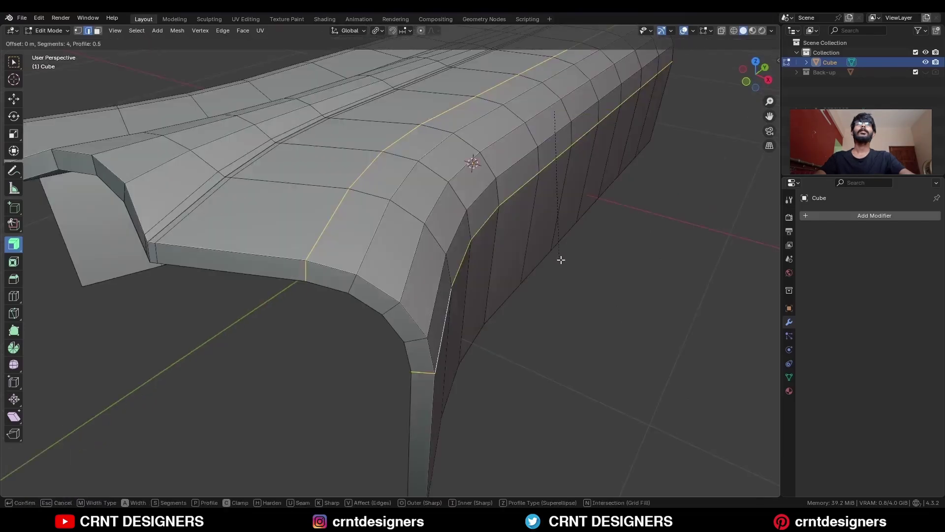
scroll(567, 267, up, 3)
scroll(566, 269, down, 3)
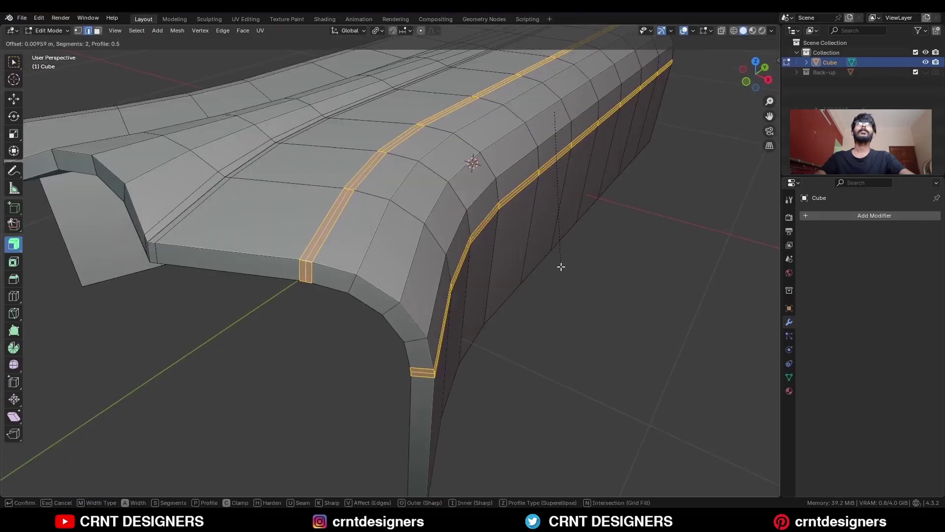
click(554, 265)
middle_drag(555, 264, 296, 255)
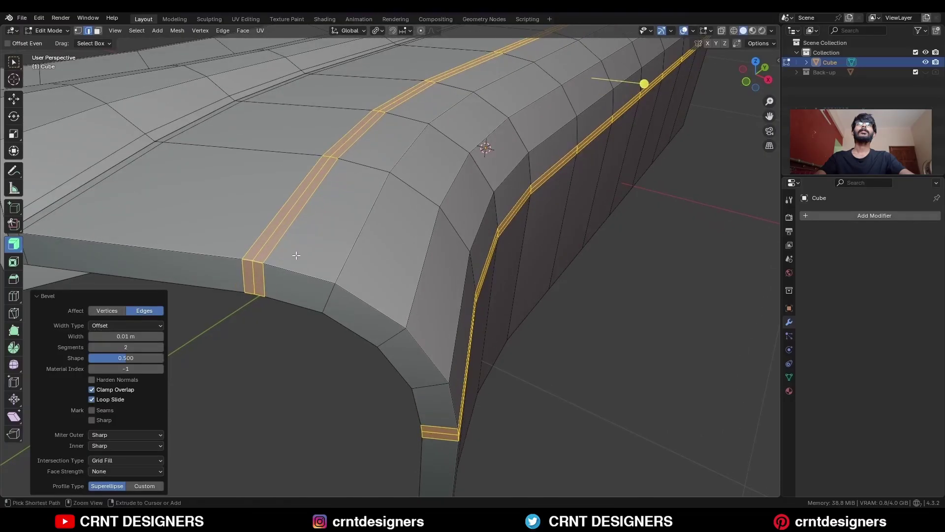
Step: Reduce the selection to the bevels' centre loops and shrink them inward by 0.01 m with Offset Even to form grooves
key(ctrl+KP_Subtract)
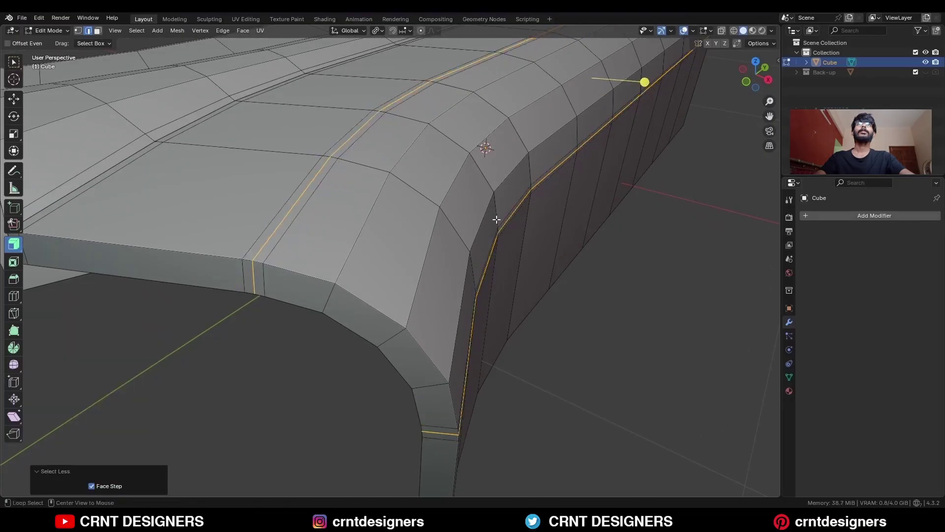
key(alt+s)
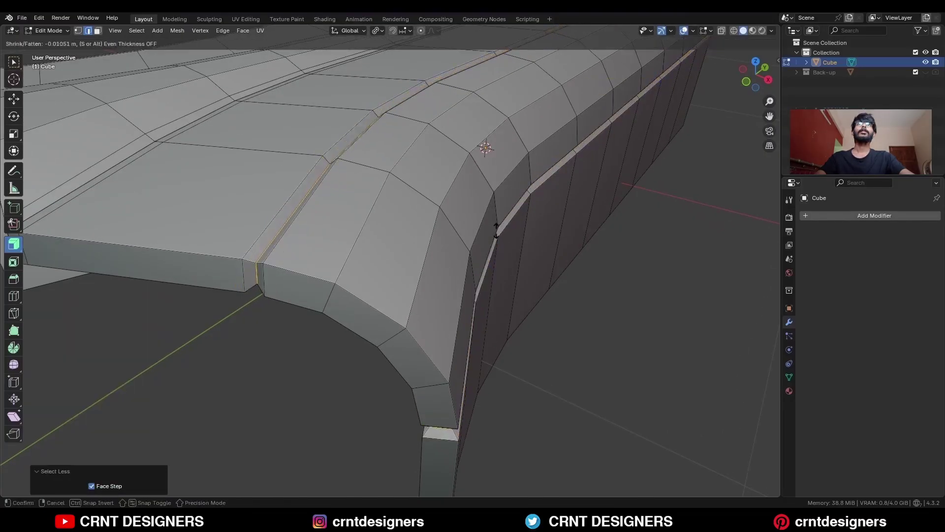
click(496, 229)
middle_drag(496, 227, 94, 460)
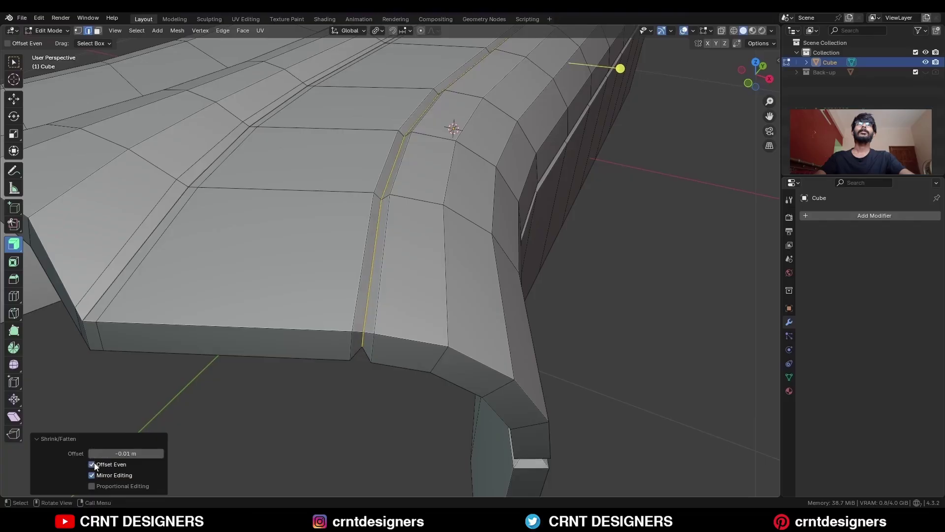
Step: Bevel the border and centre edge loops of both grooves with 2 segments, shape 1.000 and width 0.004 m
alt+shift+click(356, 297)
alt+shift+click(378, 299)
middle_drag(507, 323, 528, 317)
alt+shift+click(403, 286)
alt+shift+click(402, 309)
scroll(528, 317, up, 1)
key(ctrl+b)
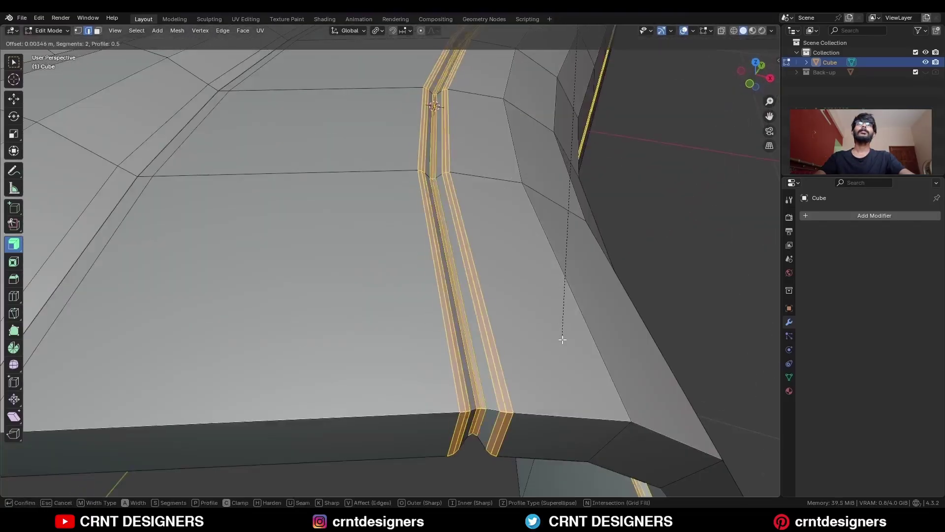
click(371, 342)
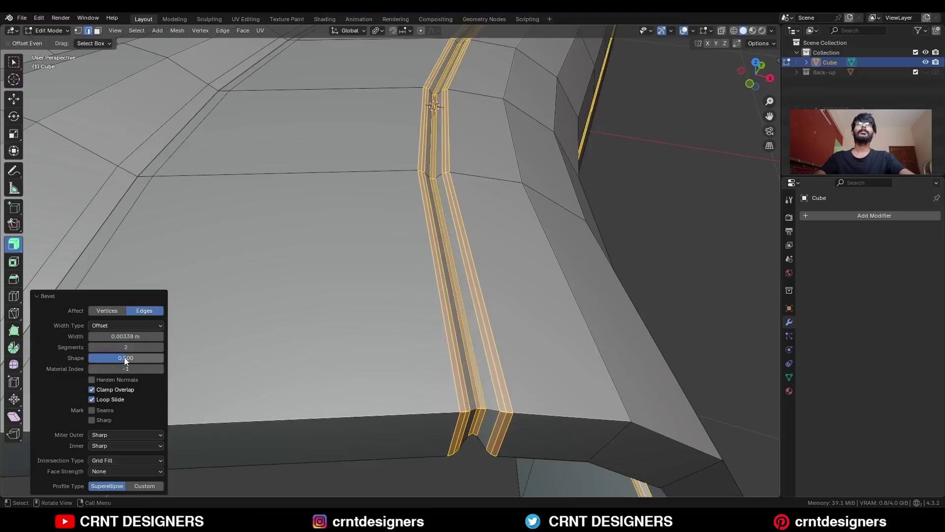
click(89, 336)
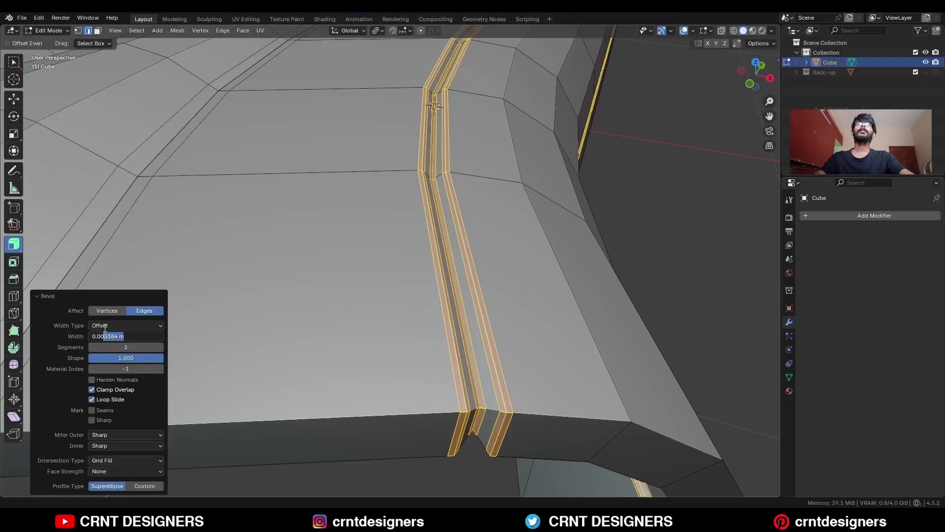
text(0.004)
key(Return)
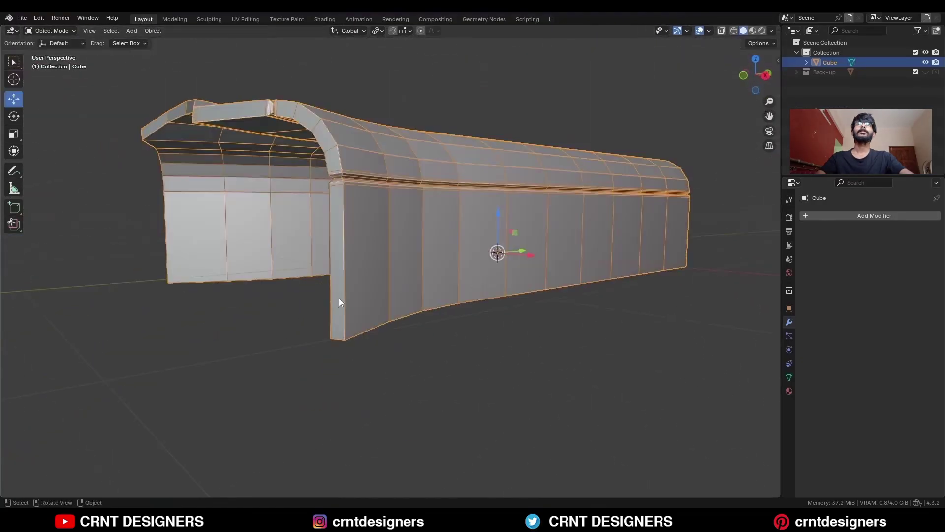
Step: Add supporting loop cuts close to the side wall's lower edge, with factor 0.900, and close to the shell's front end
key(alt+a)
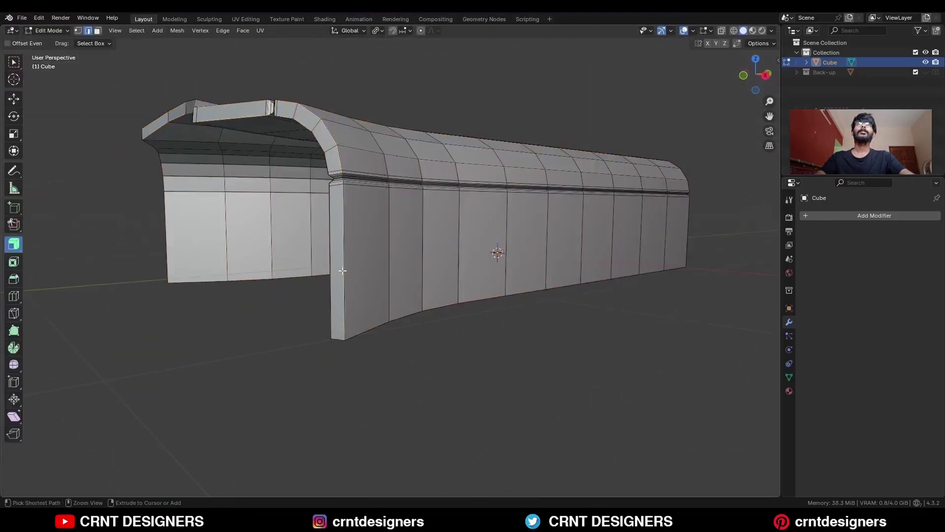
key(ctrl+r)
click(345, 296)
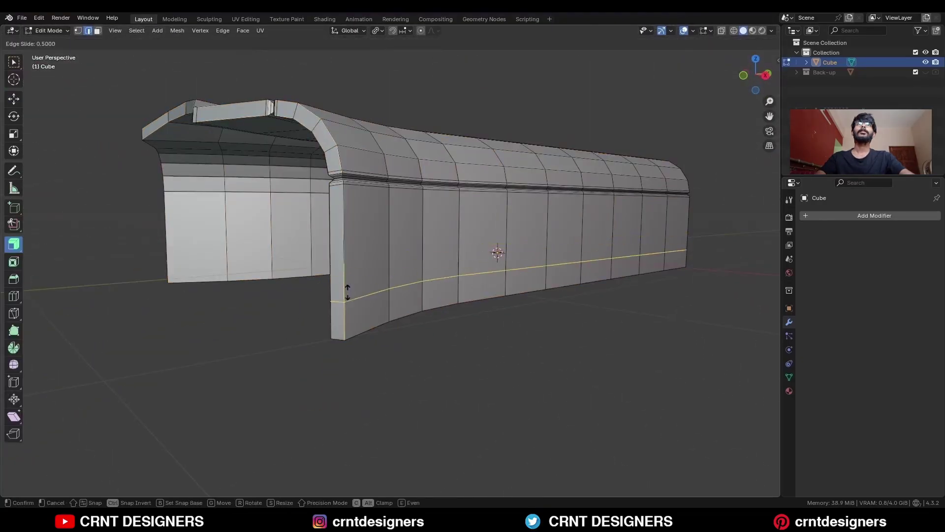
click(355, 325)
middle_drag(355, 325, 359, 304)
key(ctrl+r)
click(339, 246)
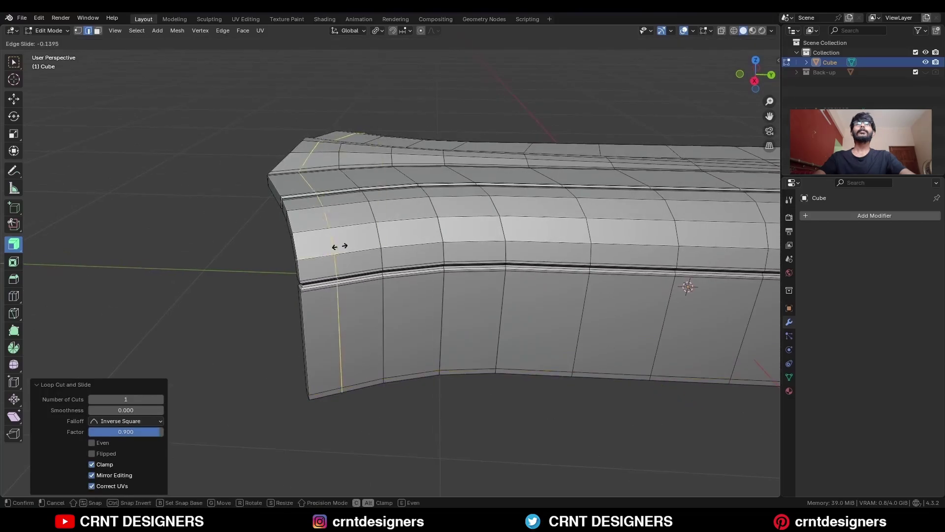
click(309, 248)
middle_drag(309, 248, 443, 295)
Step: Add two supporting loop cuts along the shell's rim thickness, one near each edge, sliding the first with factor -0.500
scroll(443, 295, up, 4)
key(ctrl+r)
click(466, 312)
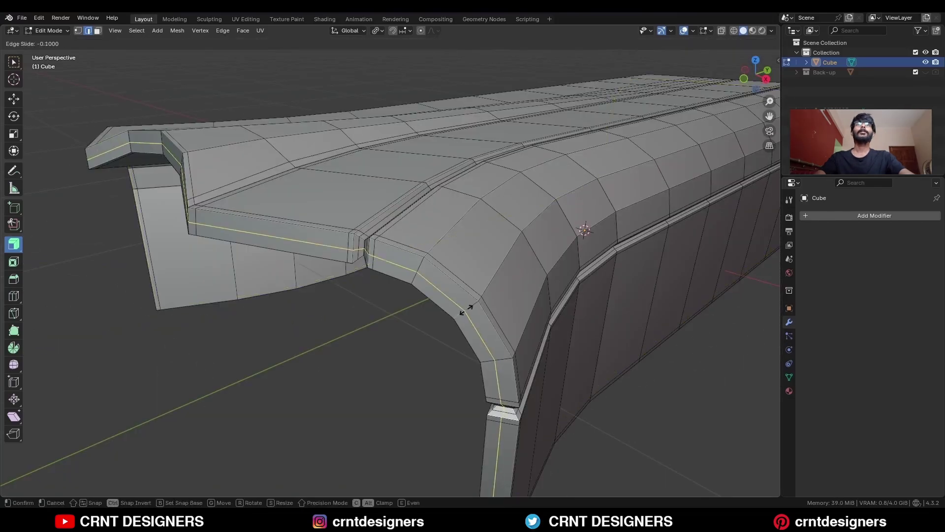
click(462, 317)
key(ctrl+r)
click(464, 314)
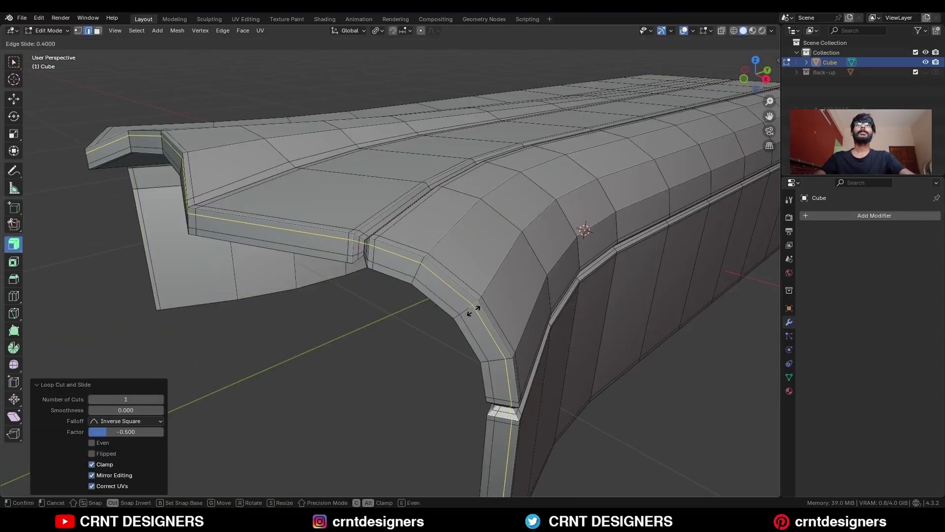
click(474, 311)
click(420, 400)
middle_drag(420, 401, 456, 384)
Step: Symmetrize the whole mesh from +X to -X
scroll(472, 359, down, 4)
key(Tab)
key(Tab)
key(a)
click(177, 30)
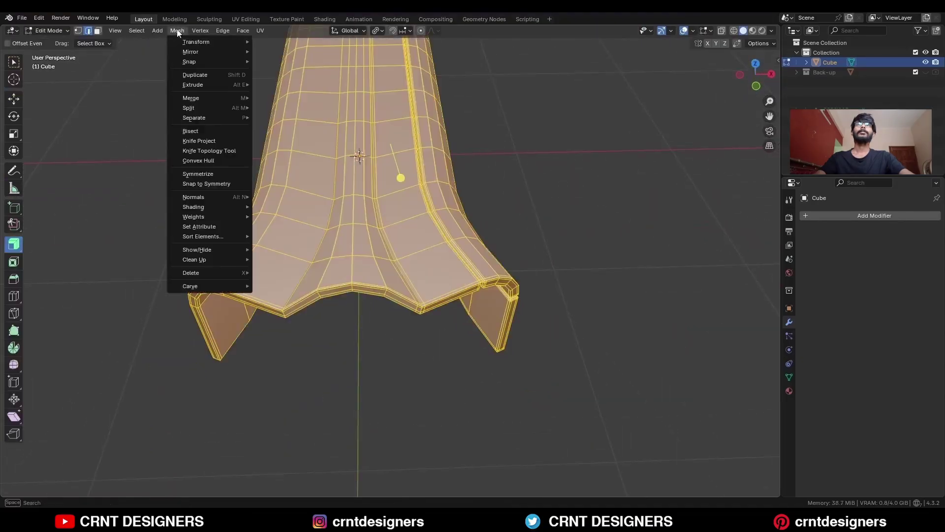
click(198, 174)
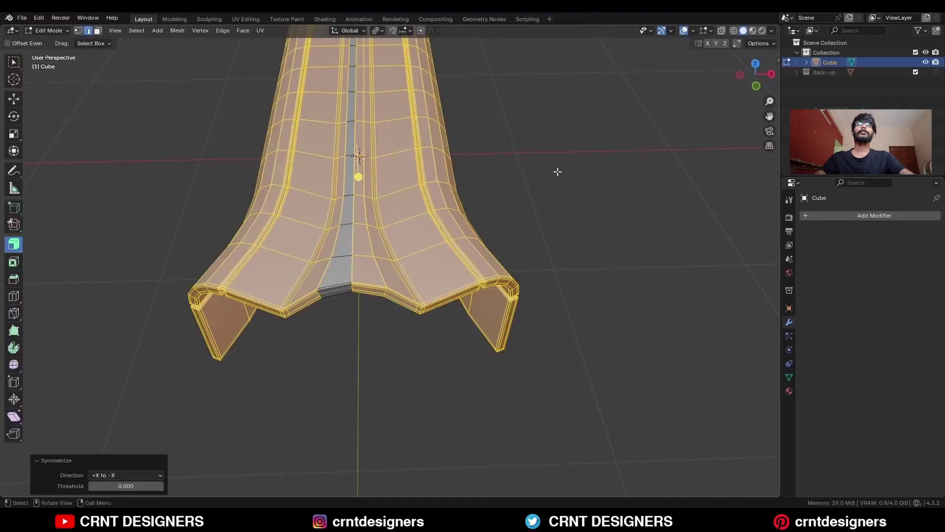
click(504, 194)
Step: Add a level 2 subdivision surface to the shell and shade it smooth
scroll(503, 195, down, 3)
key(Tab)
middle_drag(502, 278, 447, 281)
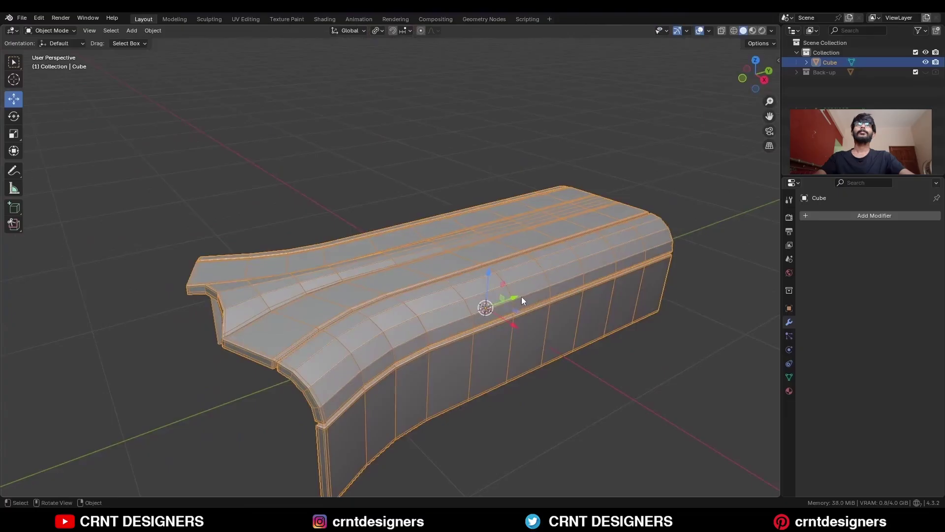
key(ctrl+2)
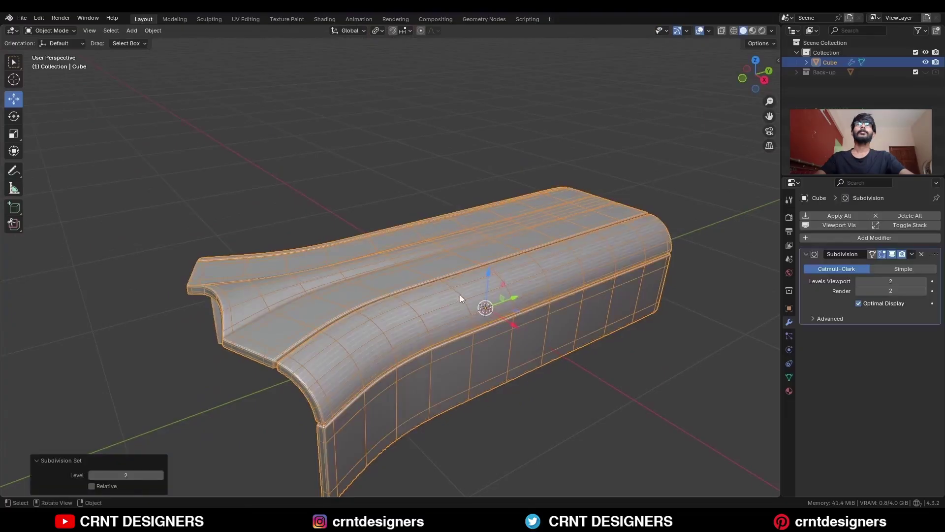
right_click(441, 255)
click(441, 254)
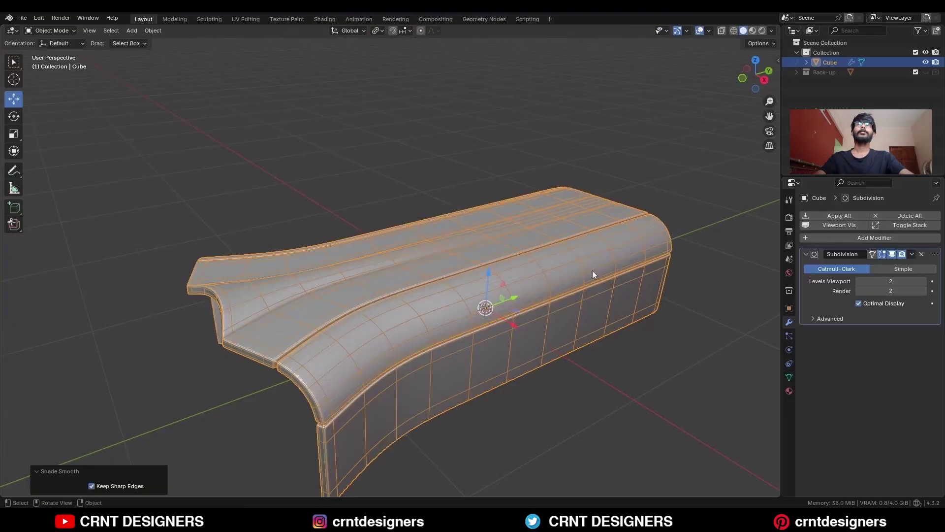
middle_drag(592, 270, 408, 308)
Step: Turn off the subdivision's edit mode display and add a supporting loop cut near the shell's rear end with slide -0.900
key(Tab)
click(872, 254)
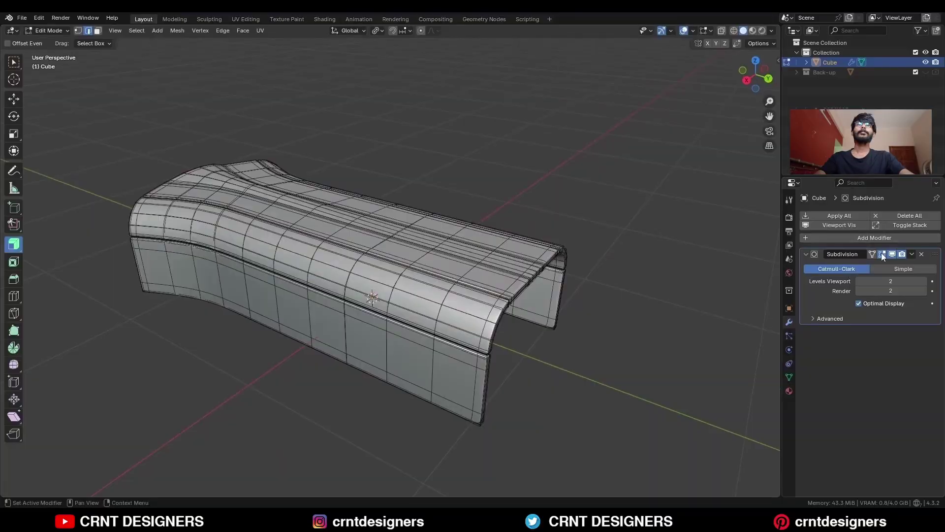
scroll(474, 321, up, 3)
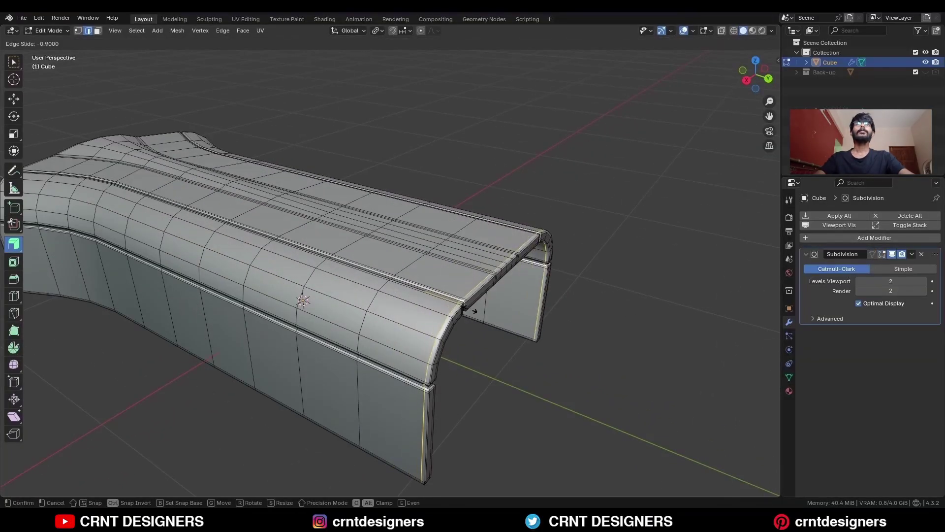
click(473, 310)
middle_drag(495, 337, 314, 421)
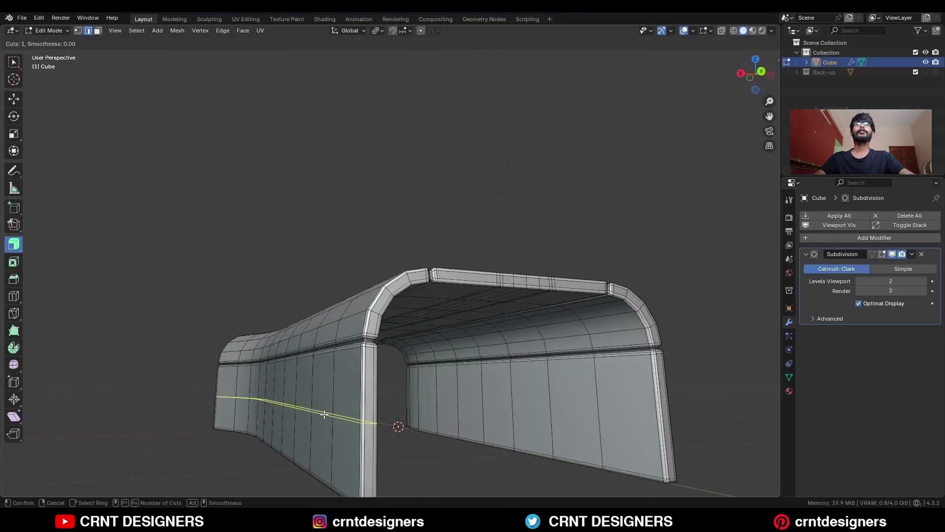
Step: Add a centred loop cut halfway up each side wall, and view the smoothed shell in object mode, toggling the overlays
click(324, 414)
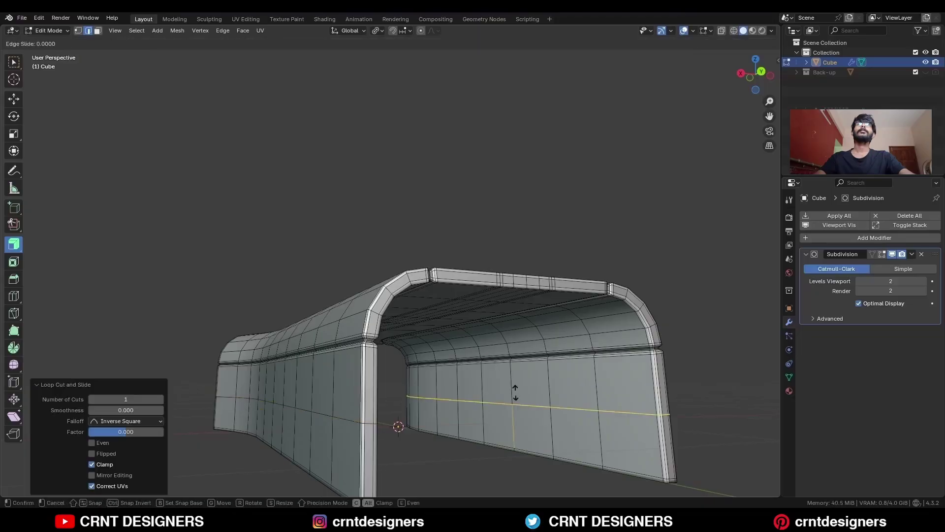
key(a)
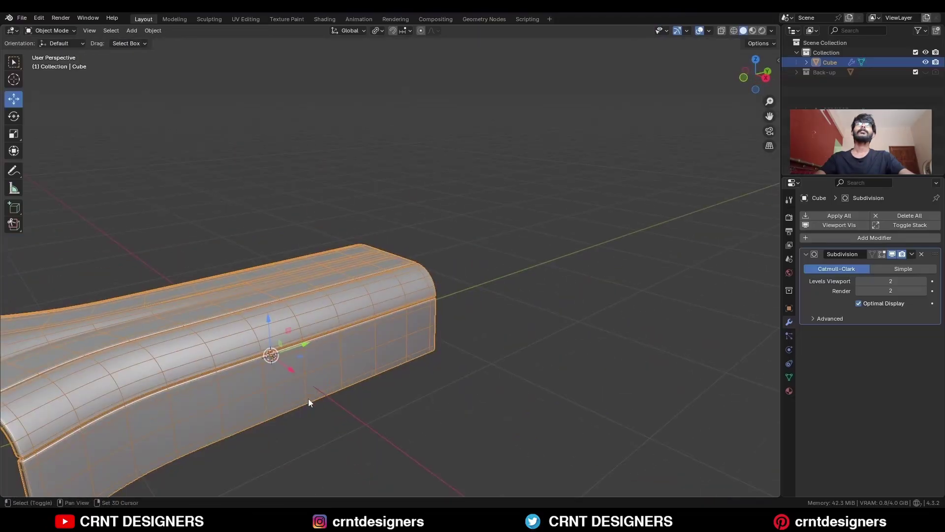
key(Tab)
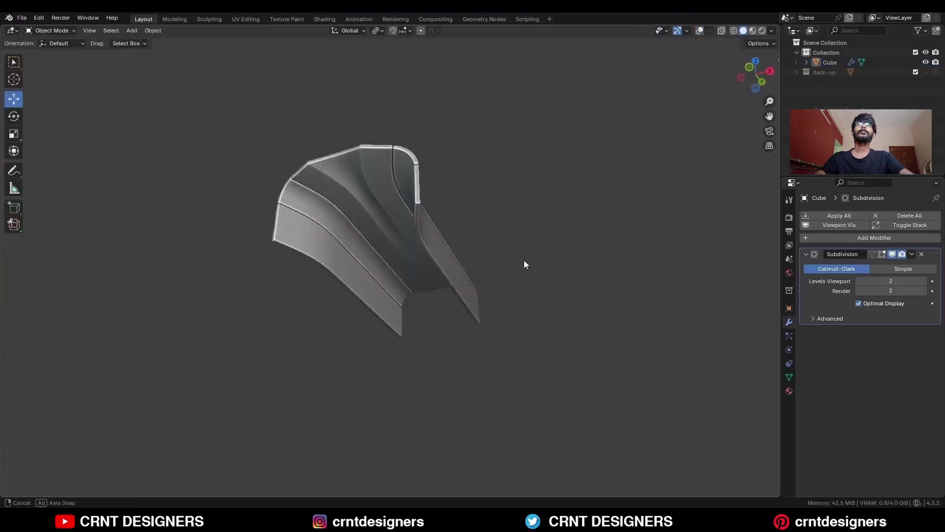
key(shift+alt+z)
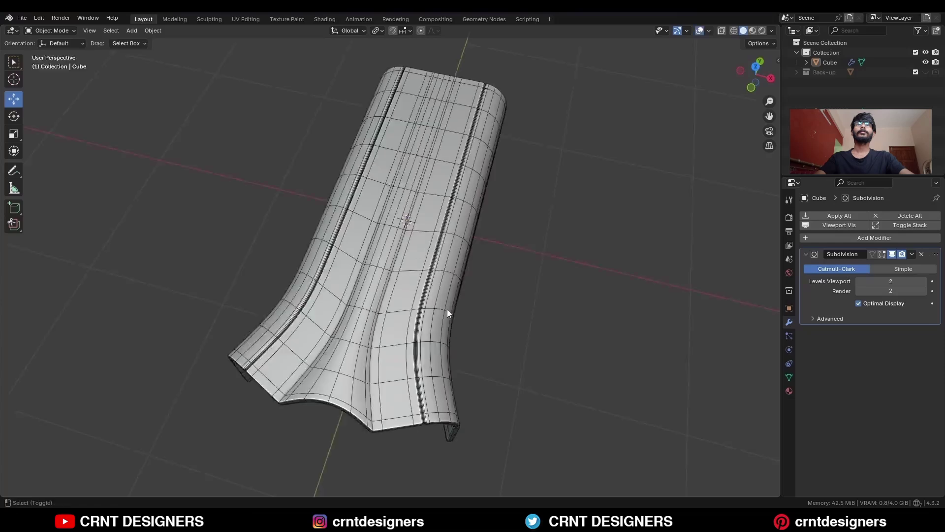